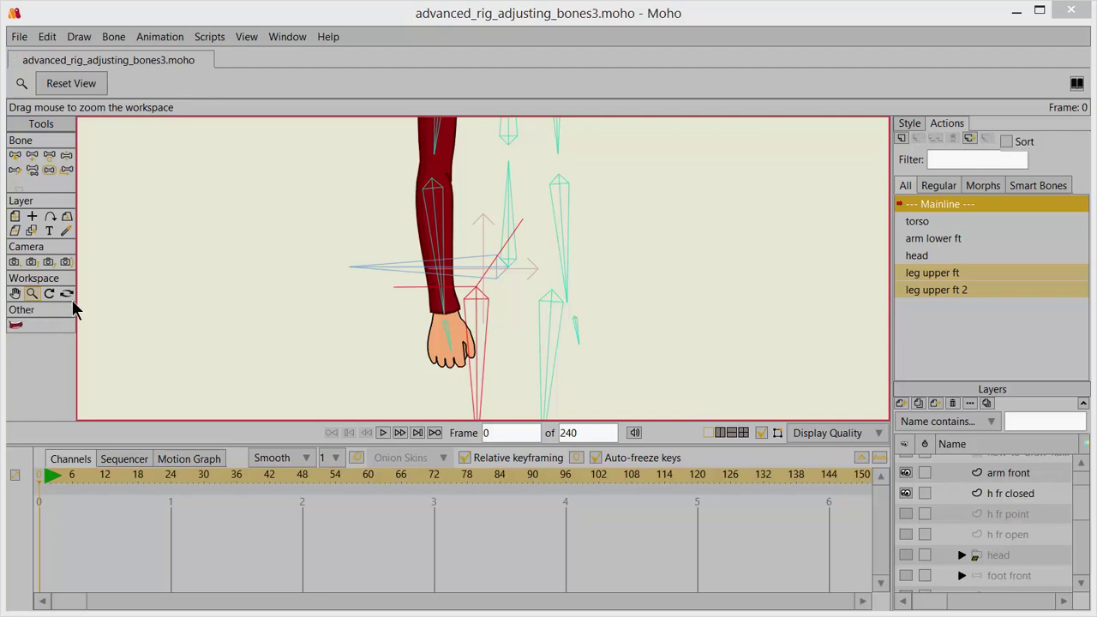
Step: Zoom in on the front arm, select the h fr closed layer, then zoom closer on the closed hand
drag(420, 300, 481, 229)
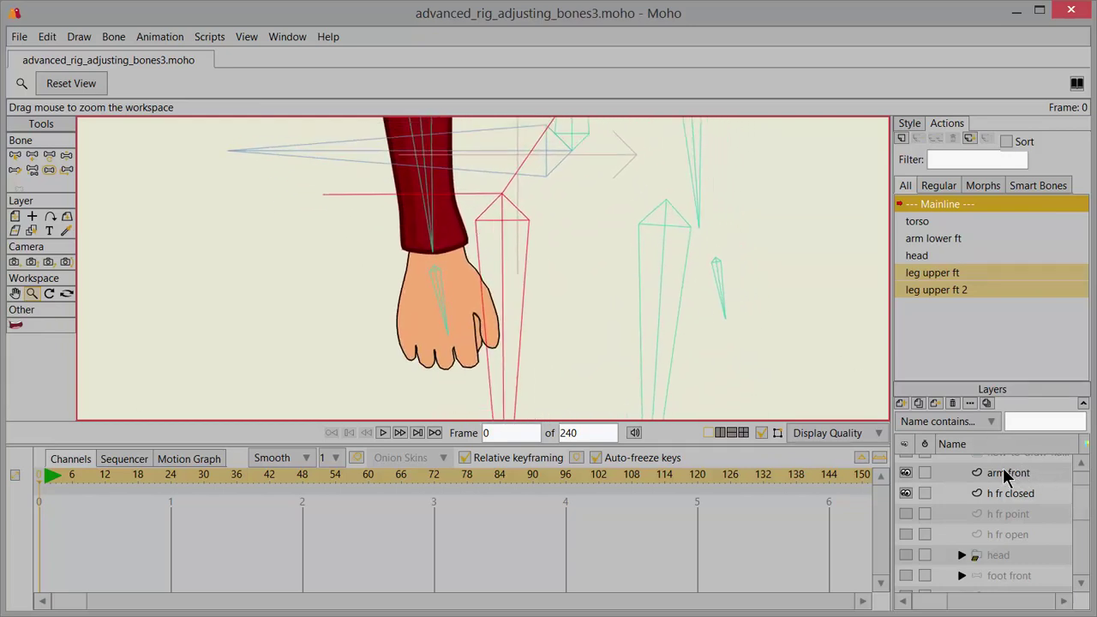
scroll(1082, 513, down, 1)
mouse_move(1082, 513)
mouse_down()
mouse_move(1081, 488)
mouse_move(1080, 529)
mouse_move(1076, 510)
mouse_up()
click(1073, 504)
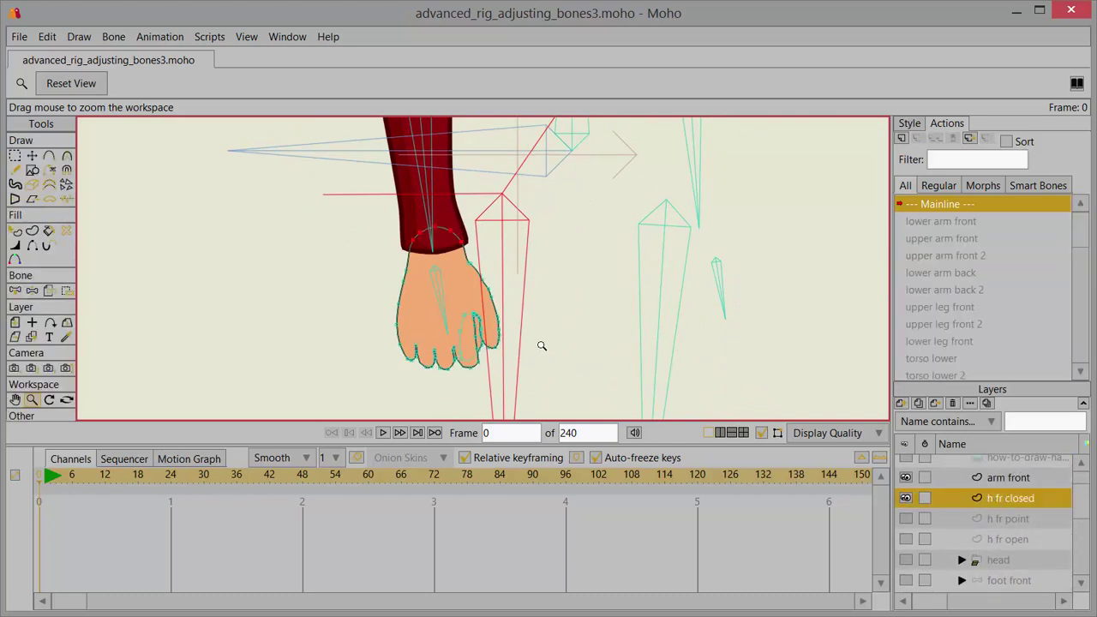
drag(521, 335, 462, 278)
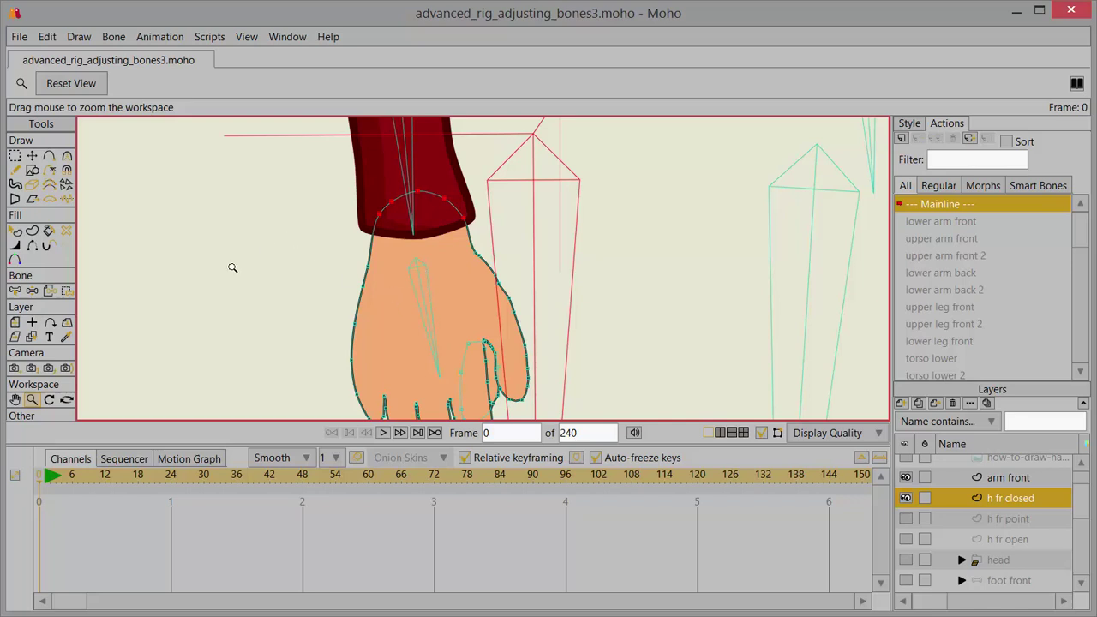
drag(1084, 506, 1080, 467)
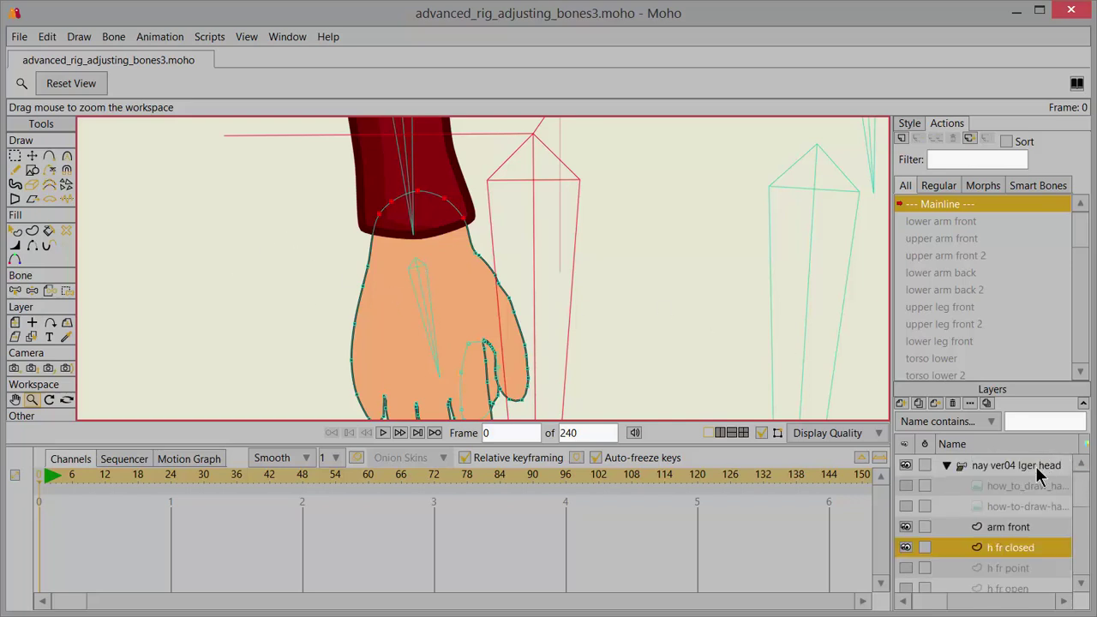
Step: On the group layer, rotate the hand frt bone back and forth to confirm the closed hand follows
click(1038, 469)
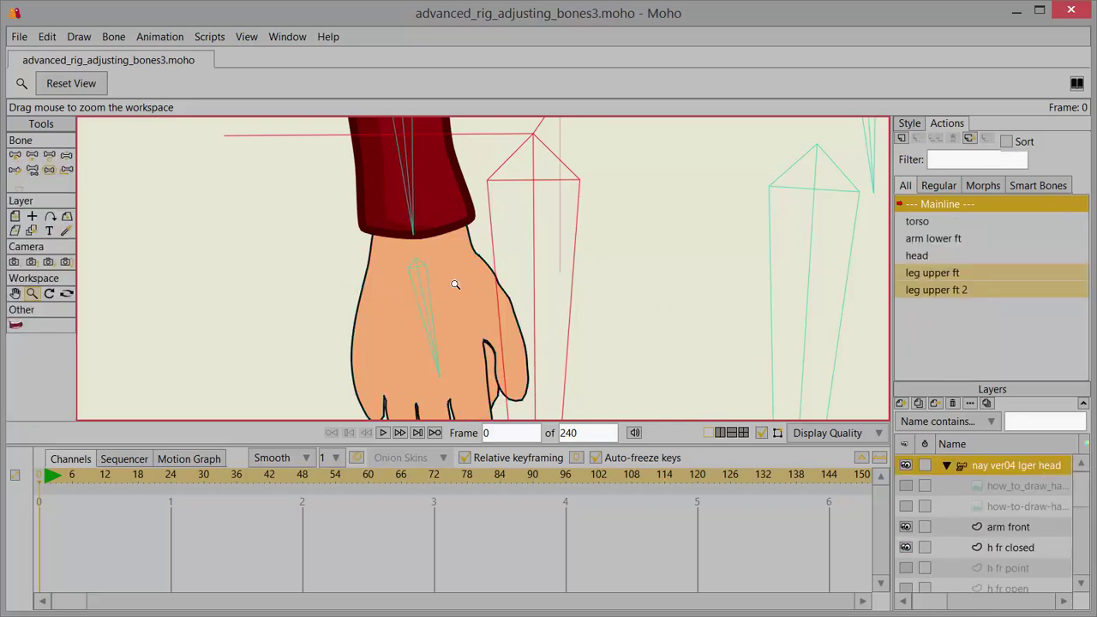
click(66, 155)
drag(427, 305, 383, 247)
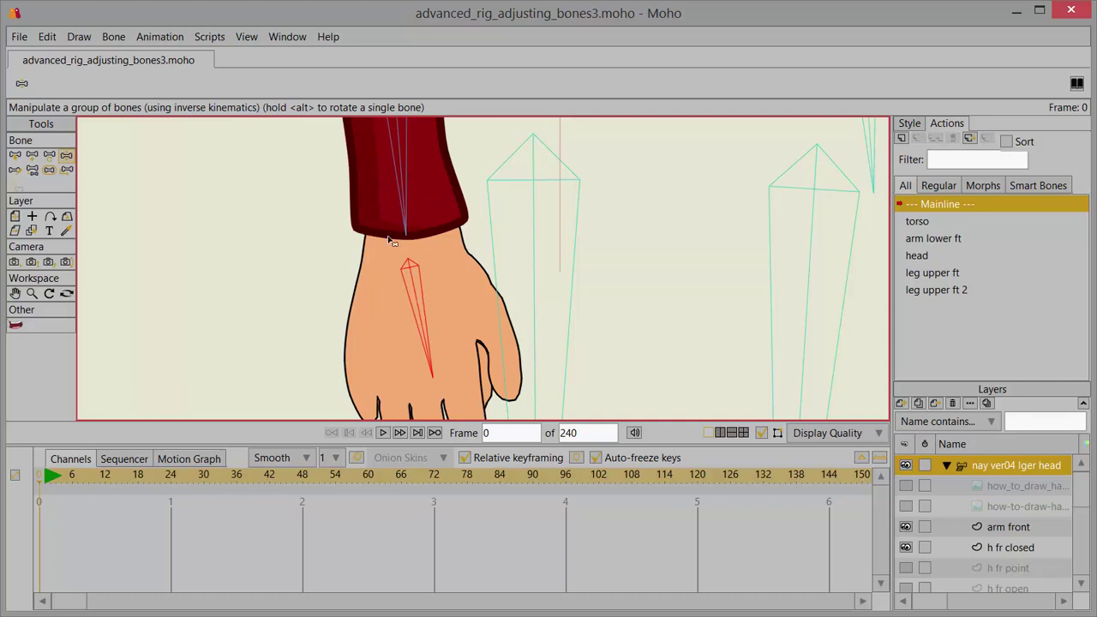
drag(418, 289, 458, 296)
click(17, 155)
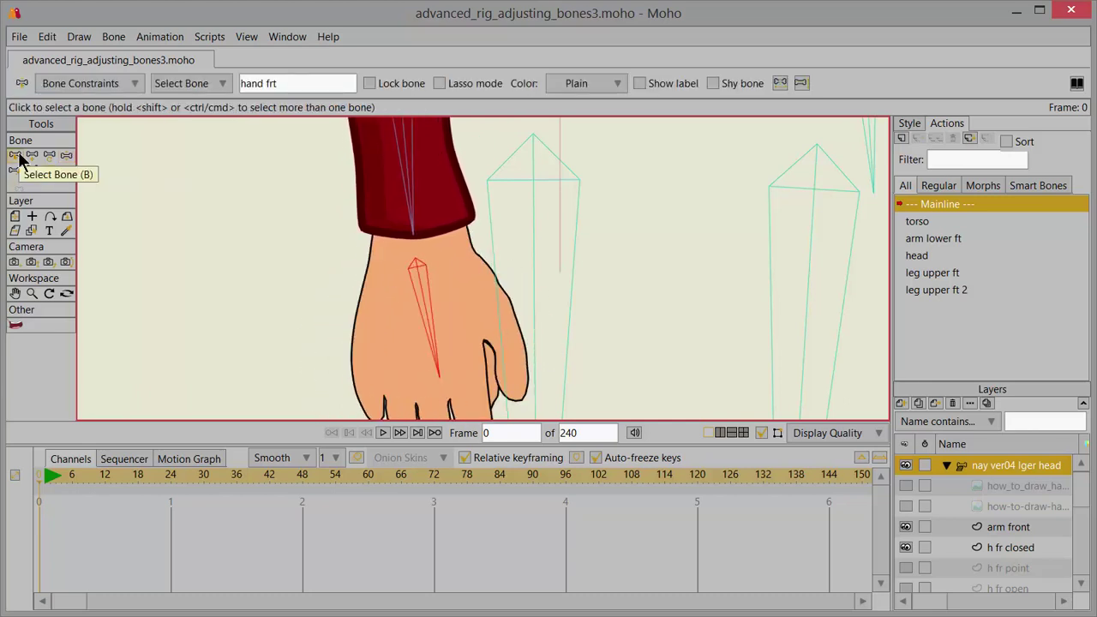
Step: Pan the canvas so the entire closed hand is visible
drag(495, 341, 470, 276)
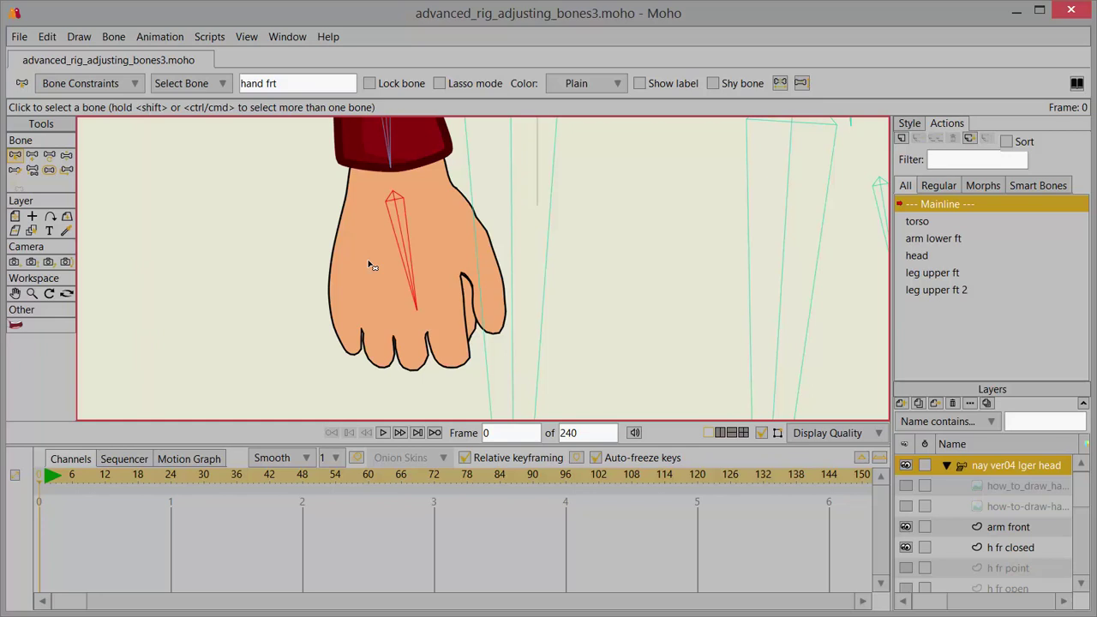
Step: Duplicate h fr closed, rename the copy 'h fr pointing finger', and hide h fr closed
click(1001, 551)
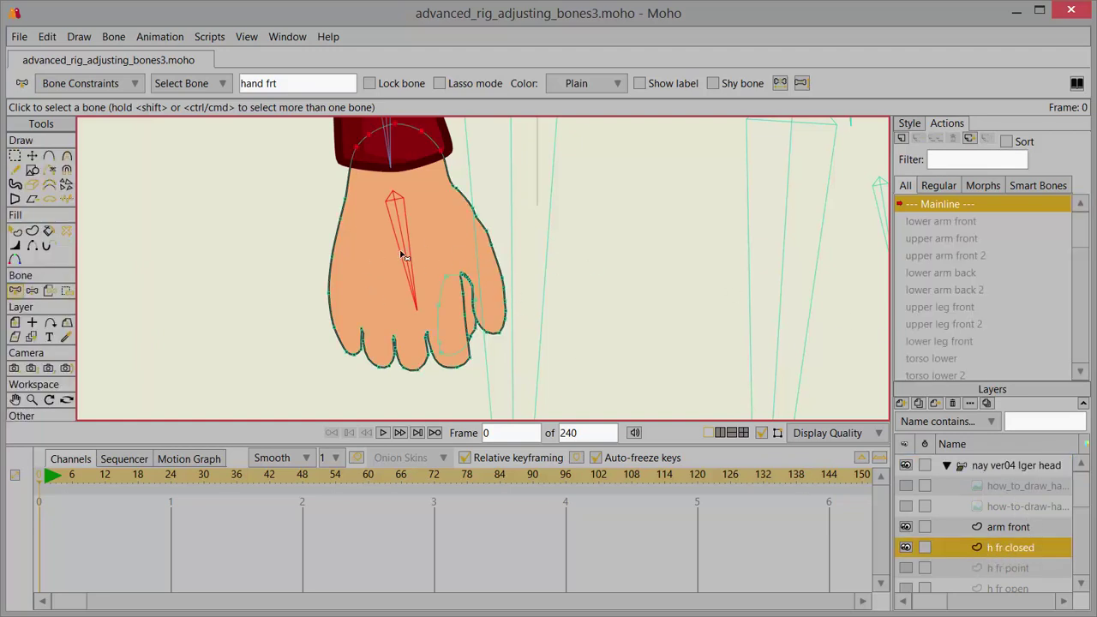
click(919, 405)
click(1008, 546)
drag(992, 546, 1049, 550)
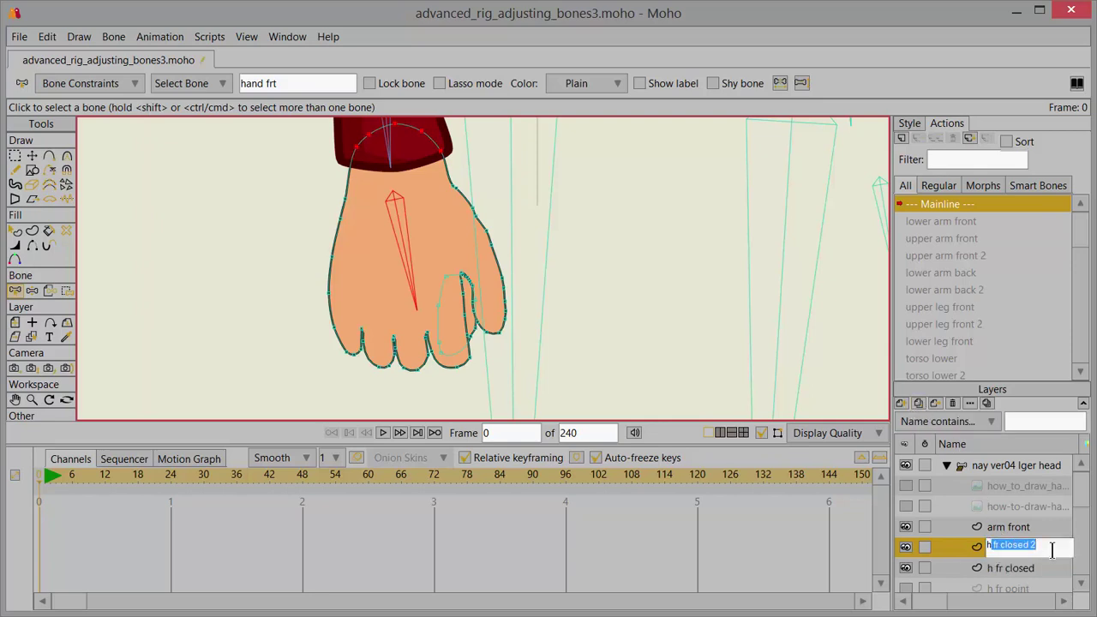
text(r)
key(BackSpace)
text(fr pointing finge)
key(Return)
click(905, 567)
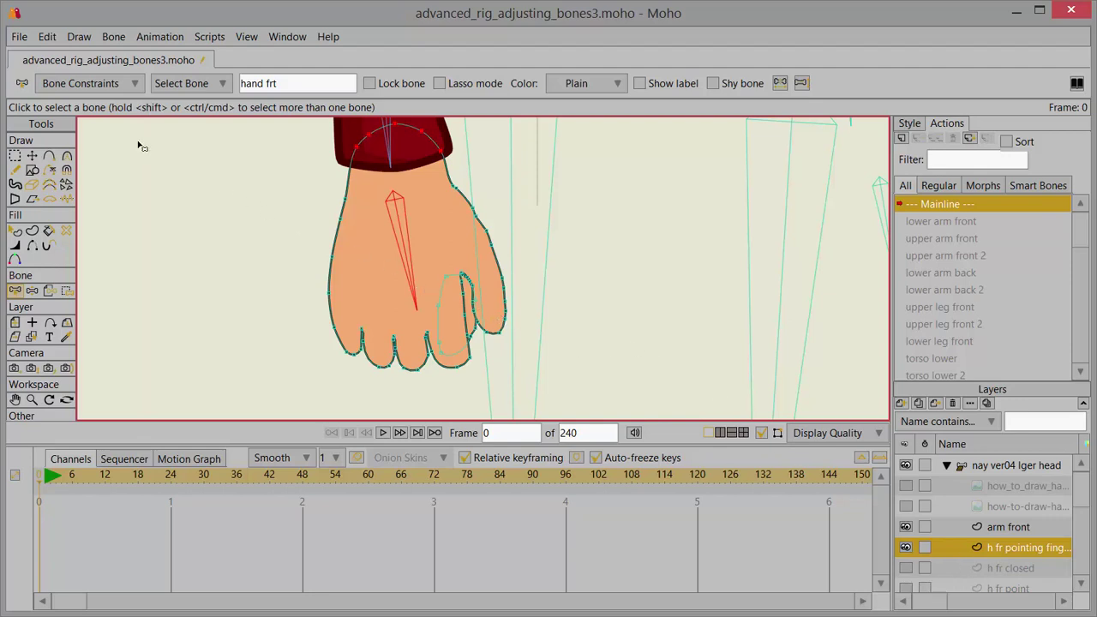
Step: Pull the folded finger's points down into a downward-pointing index finger and narrow its edges
click(32, 155)
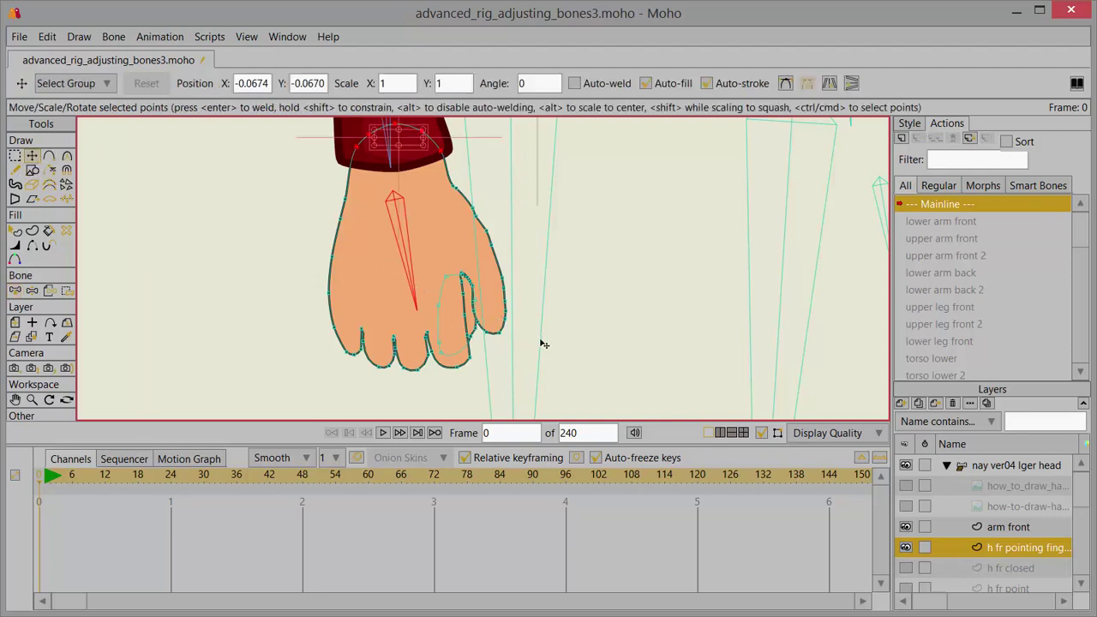
key(Up)
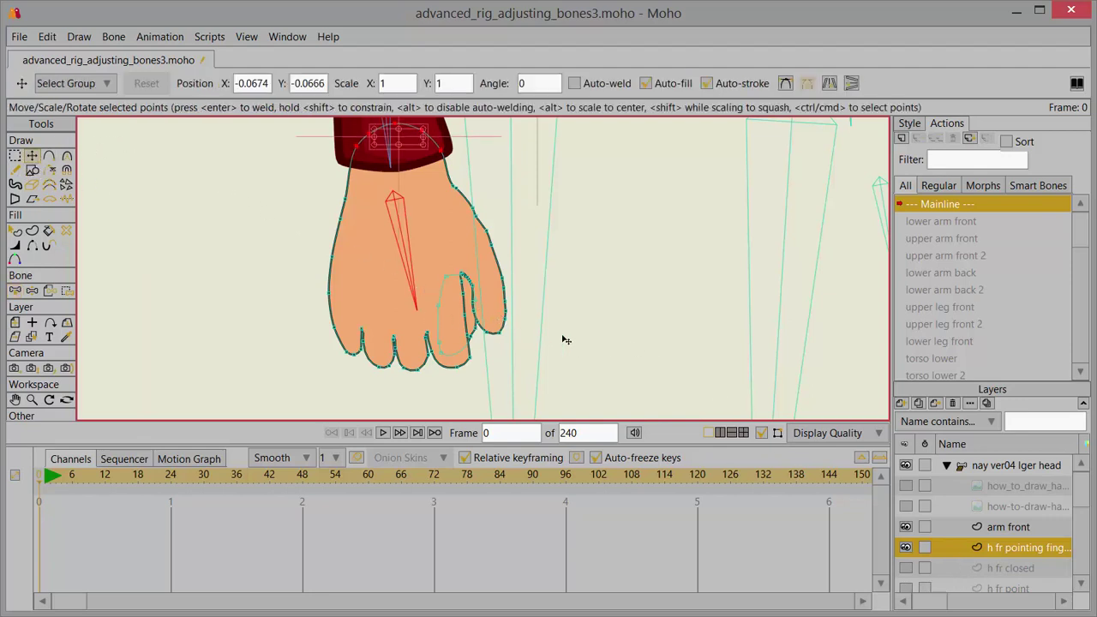
double_click(445, 288)
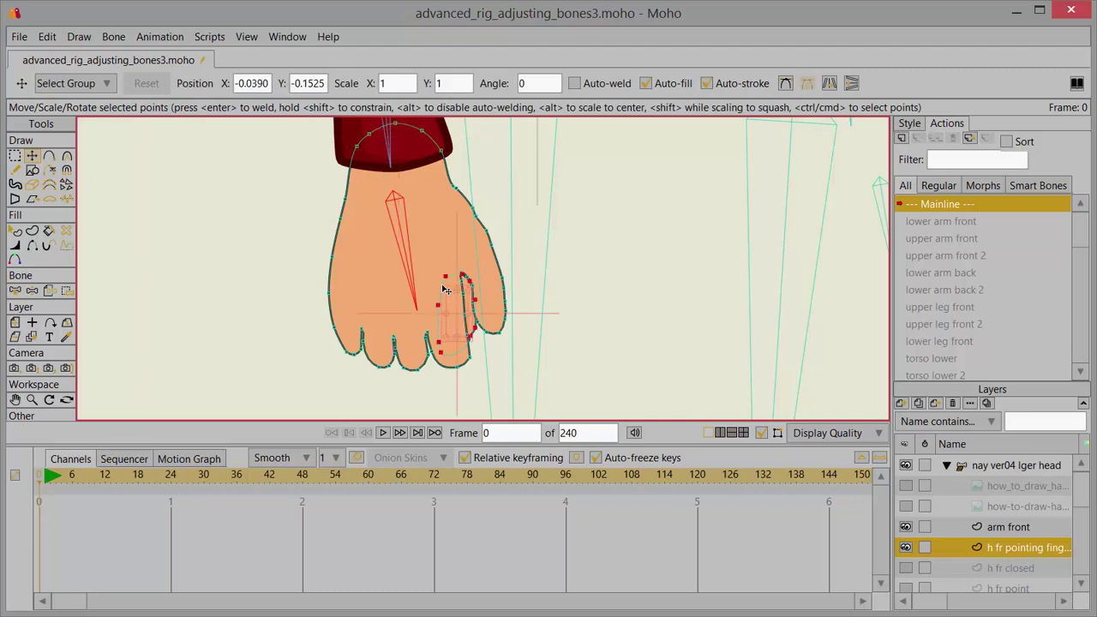
click(483, 315)
scroll(496, 347, down, 2)
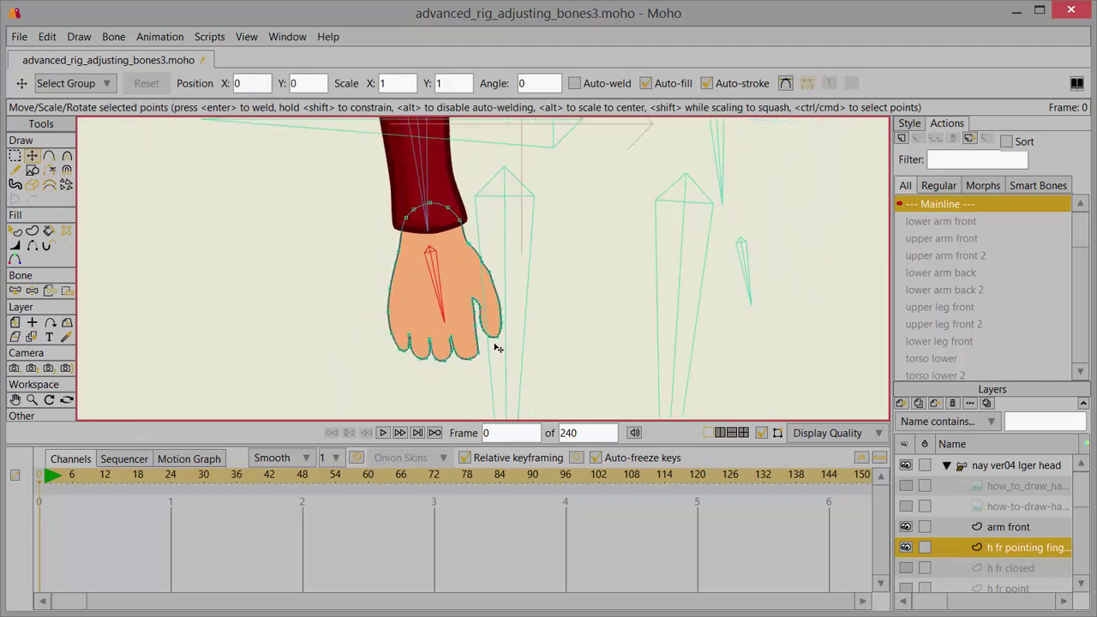
scroll(493, 353, up, 1)
scroll(496, 364, up, 3)
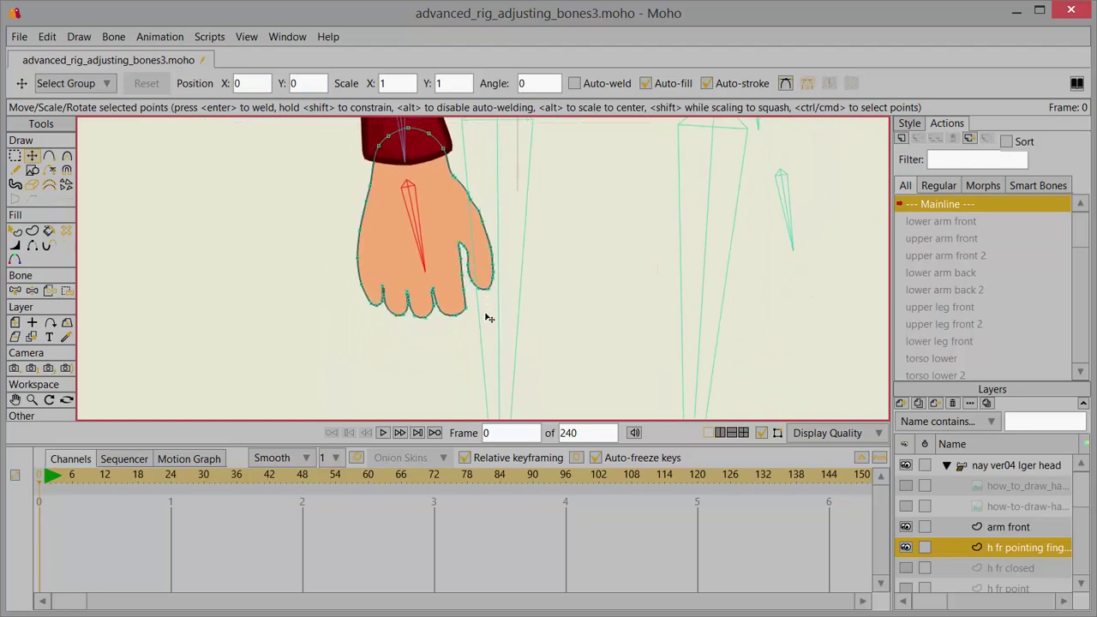
drag(454, 307, 440, 380)
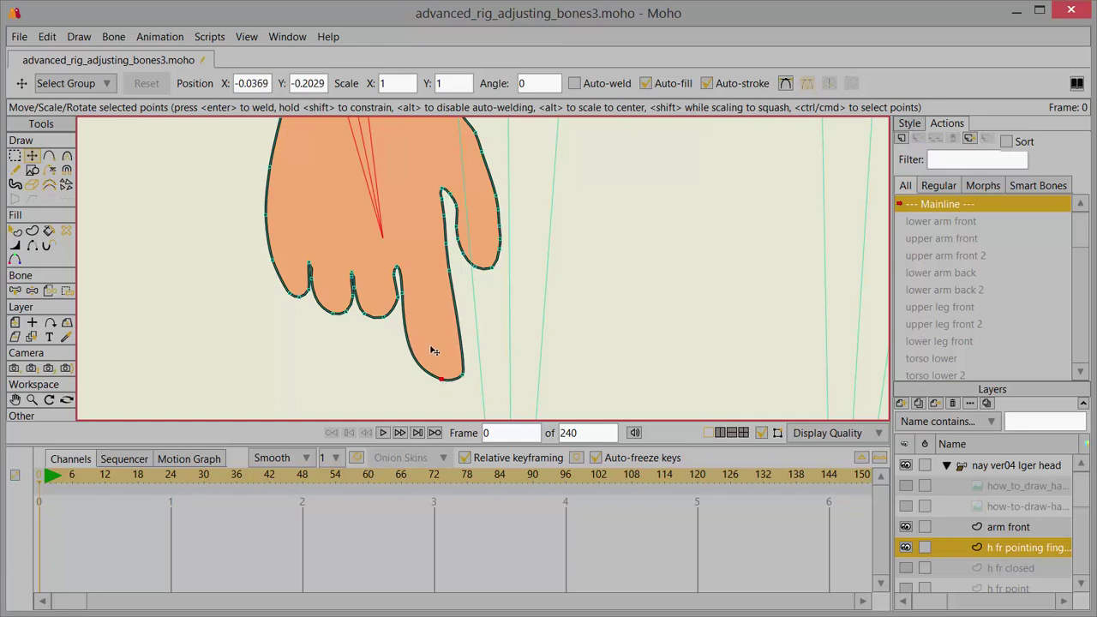
drag(408, 299, 423, 368)
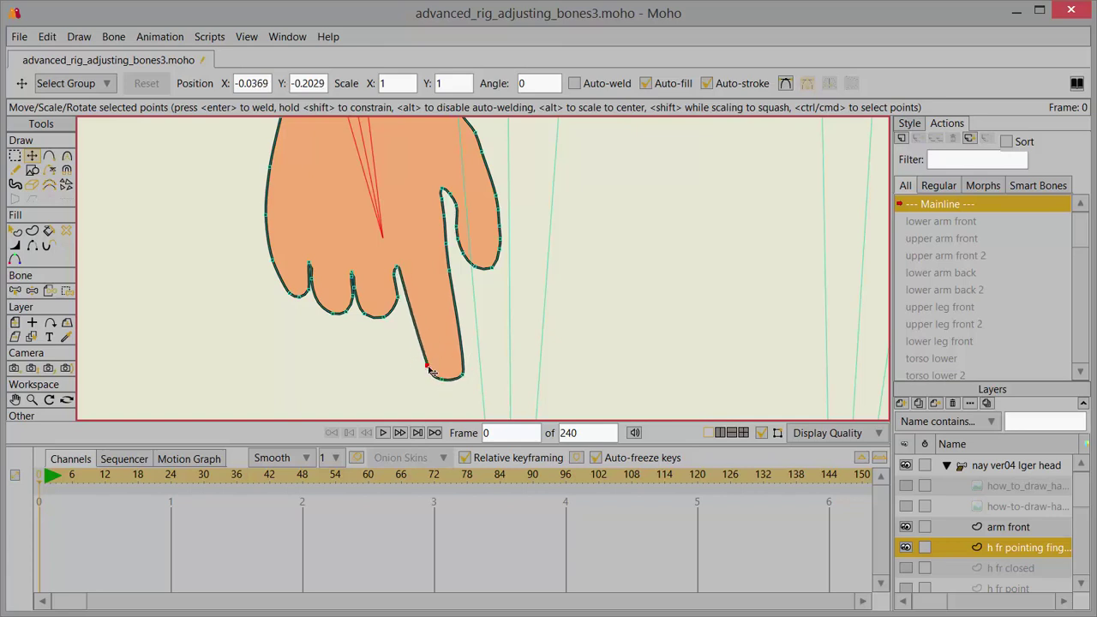
drag(433, 371, 443, 394)
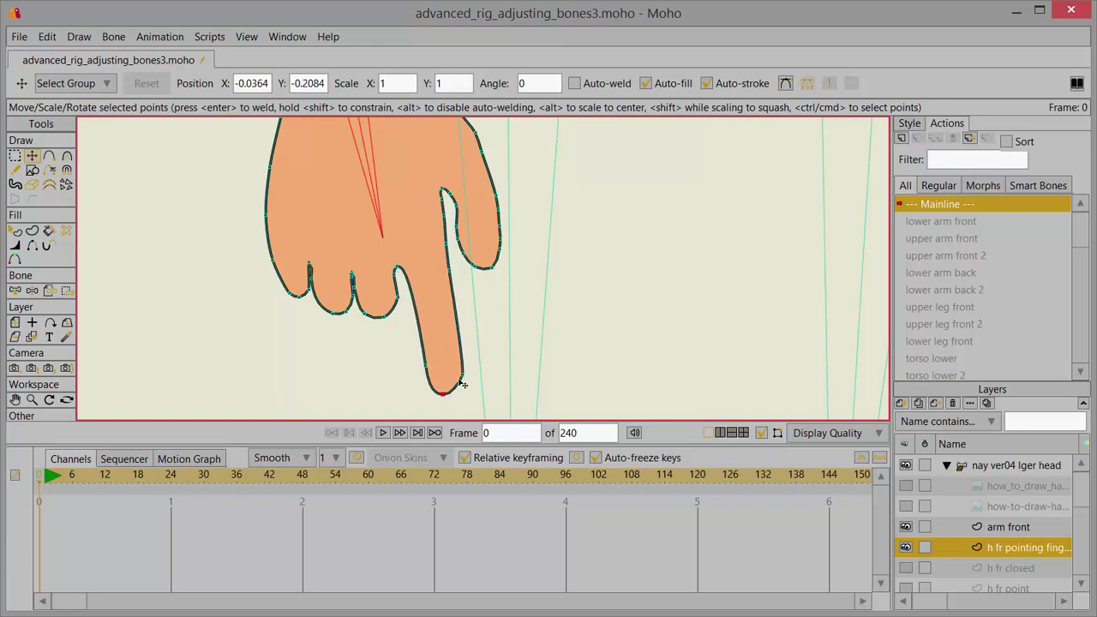
click(458, 338)
drag(459, 343, 418, 352)
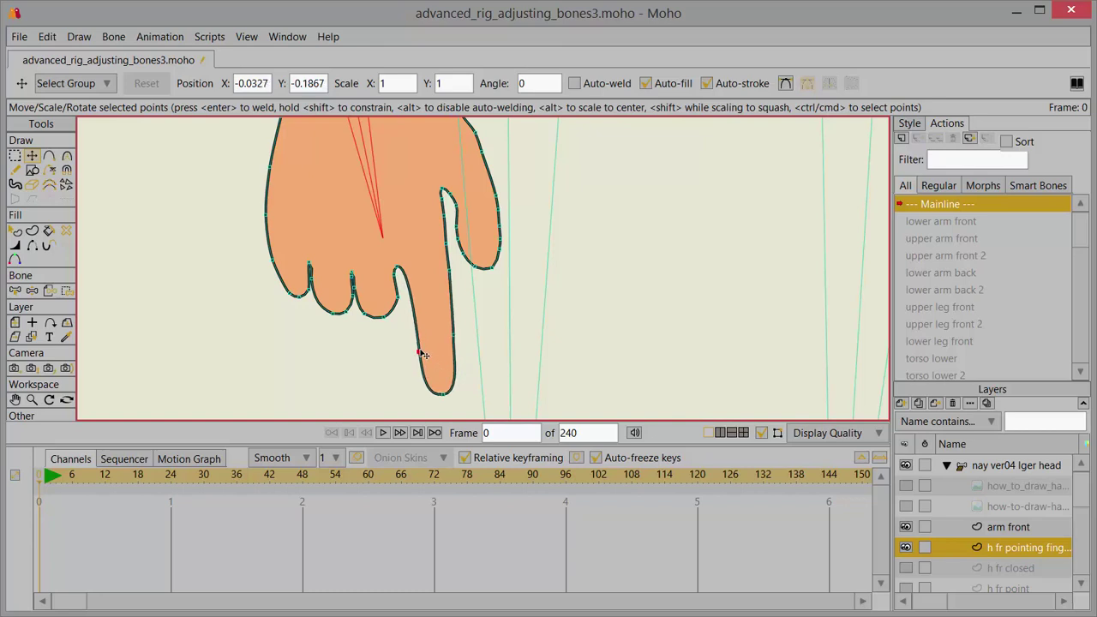
Step: Refine the pointing finger by bulging its right edge and lengthening the fingertip, discarding an added corner point
click(49, 156)
click(409, 309)
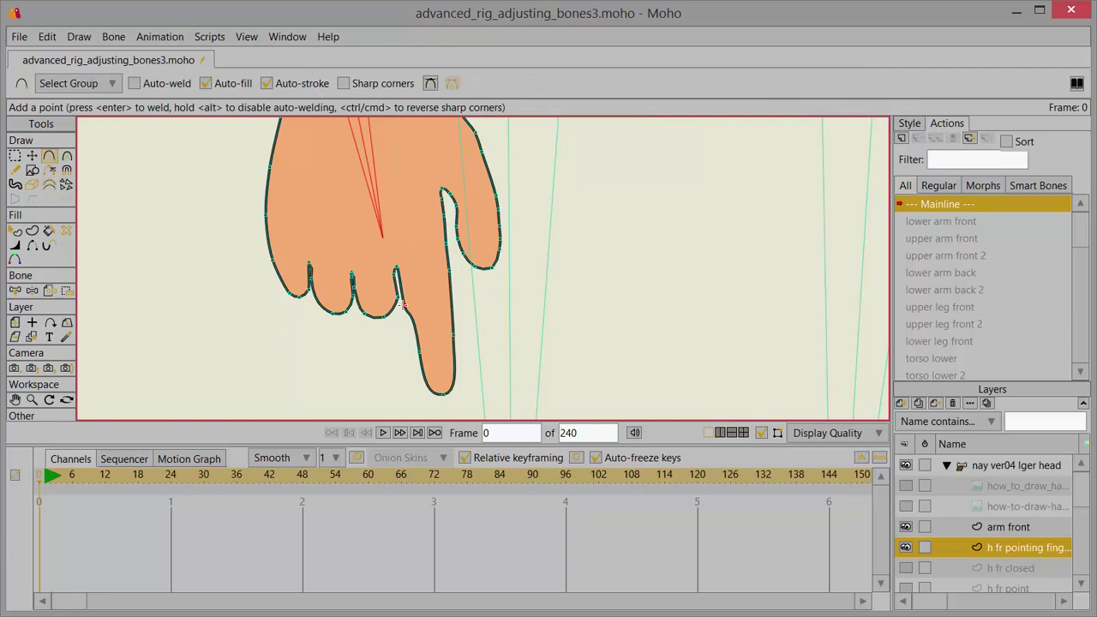
click(67, 155)
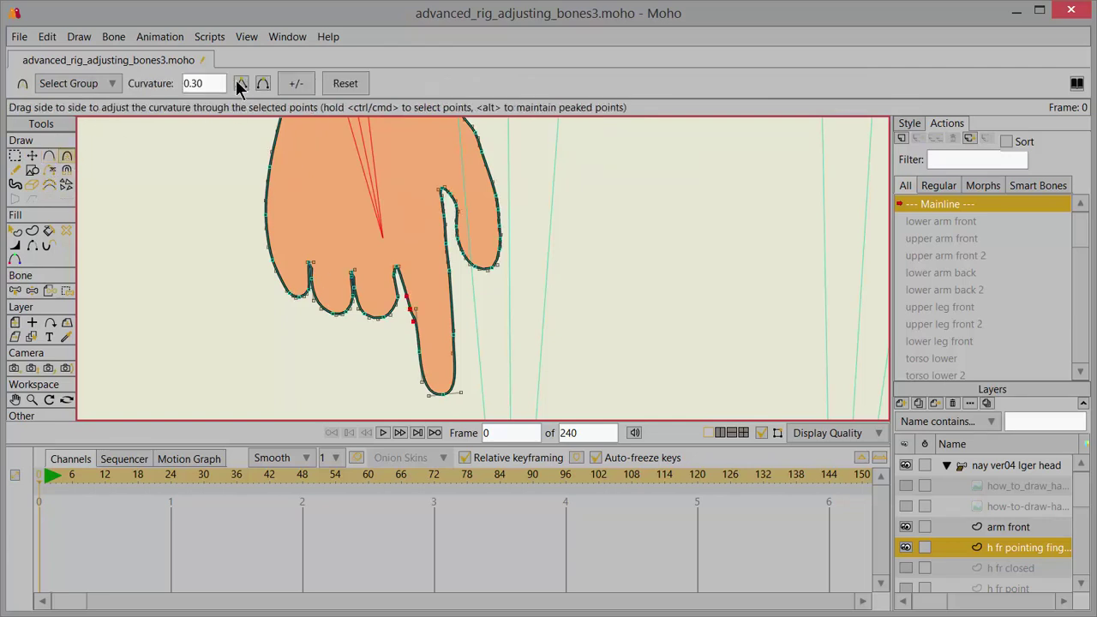
click(241, 83)
key(ctrl+z)
key(ctrl+z)
click(32, 157)
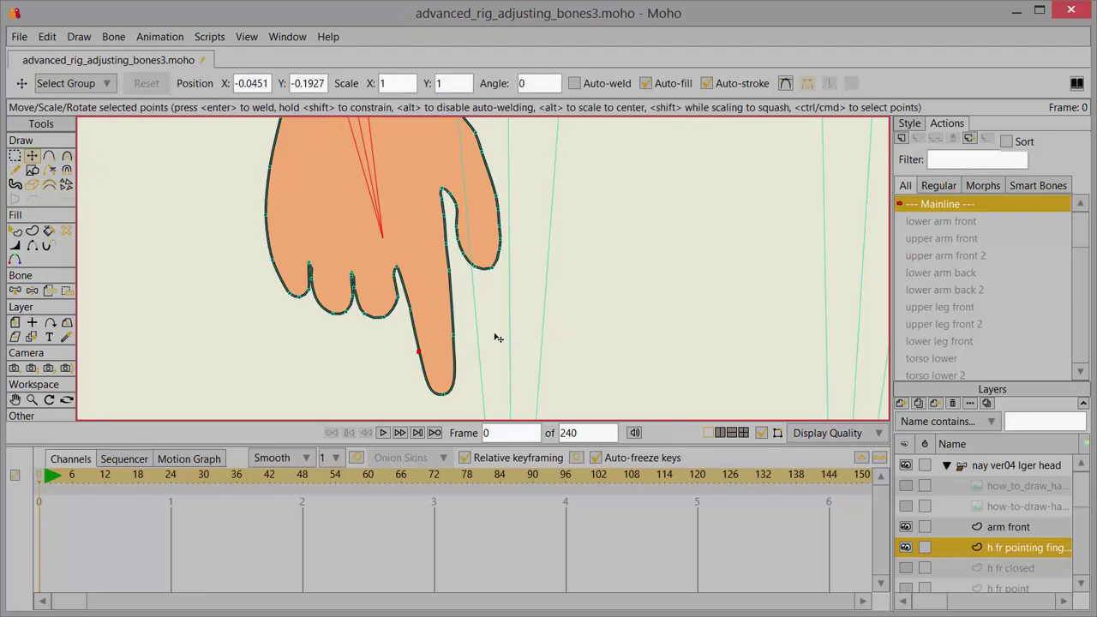
drag(459, 335, 461, 339)
scroll(455, 337, down, 3)
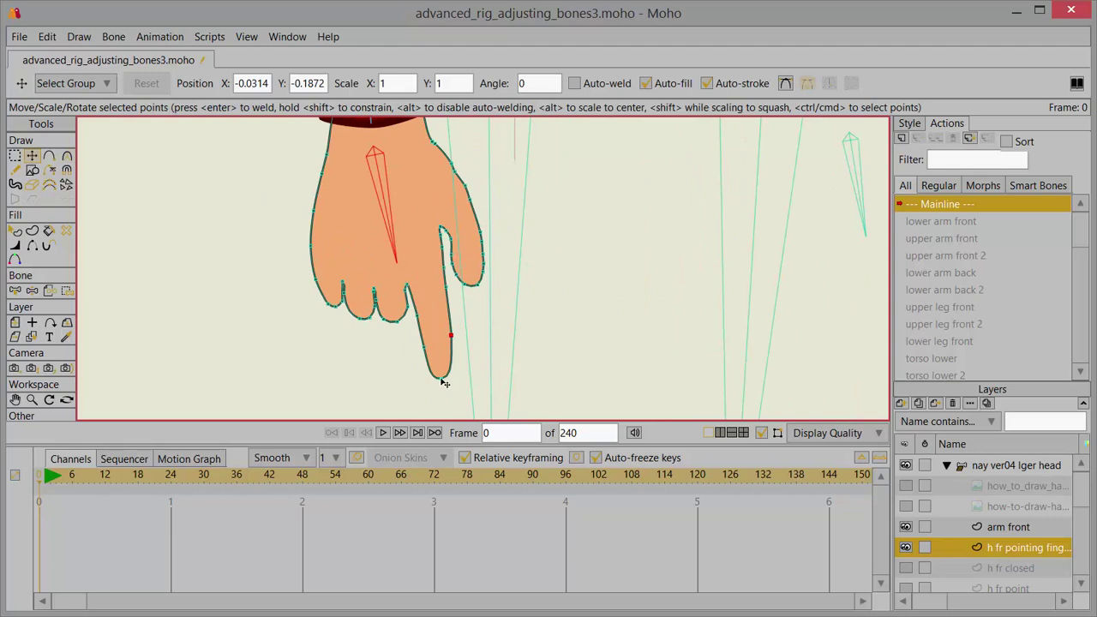
drag(443, 383, 447, 388)
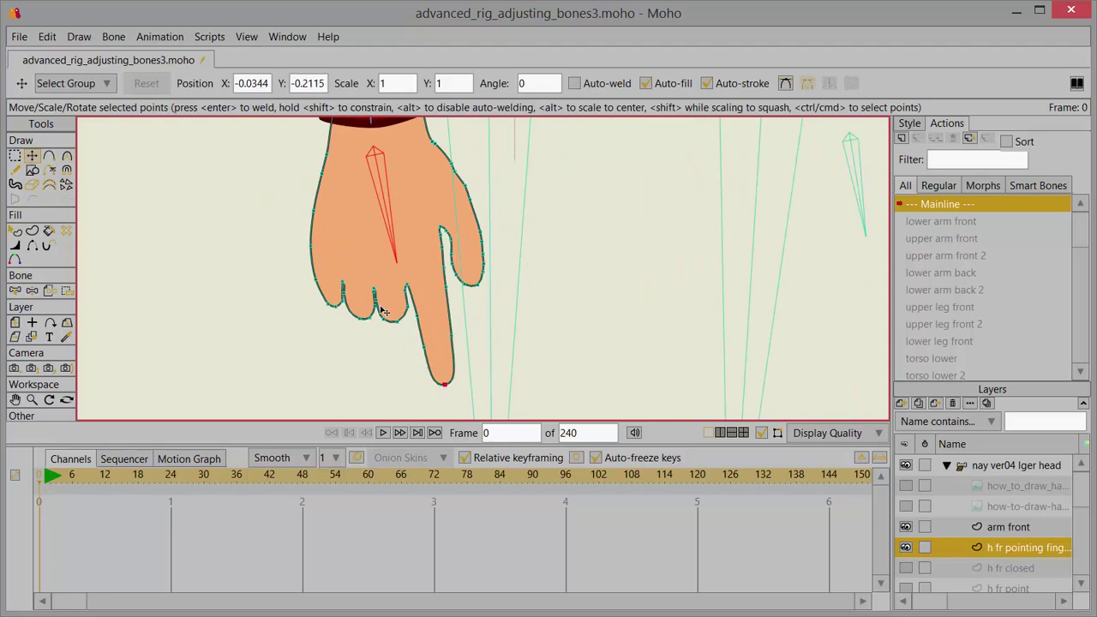
scroll(385, 312, down, 2)
scroll(385, 312, up, 2)
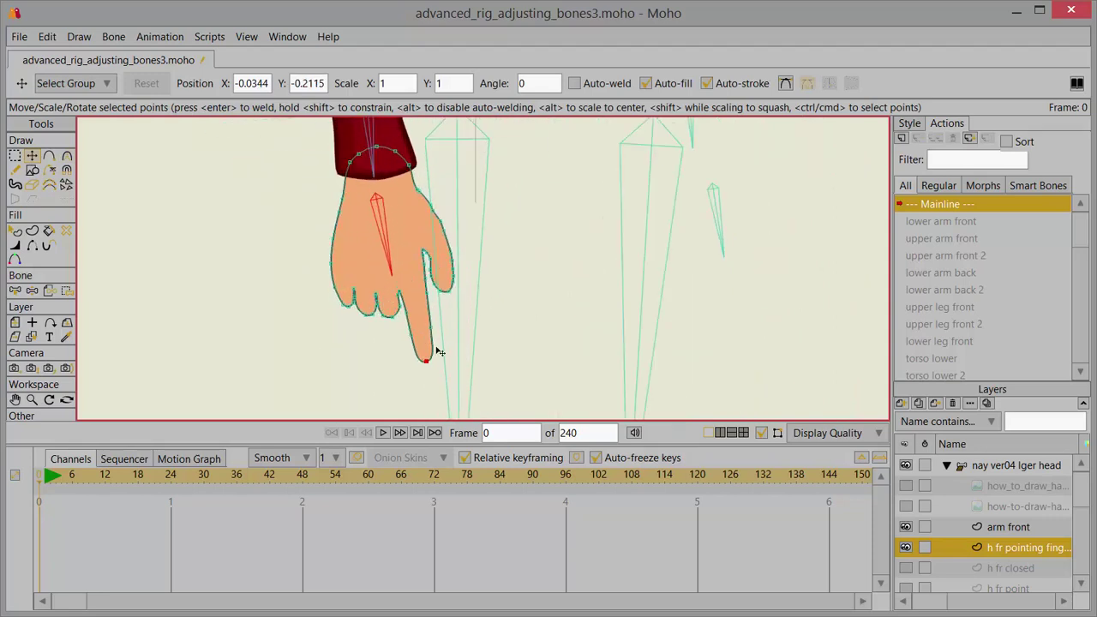
scroll(437, 351, up, 1)
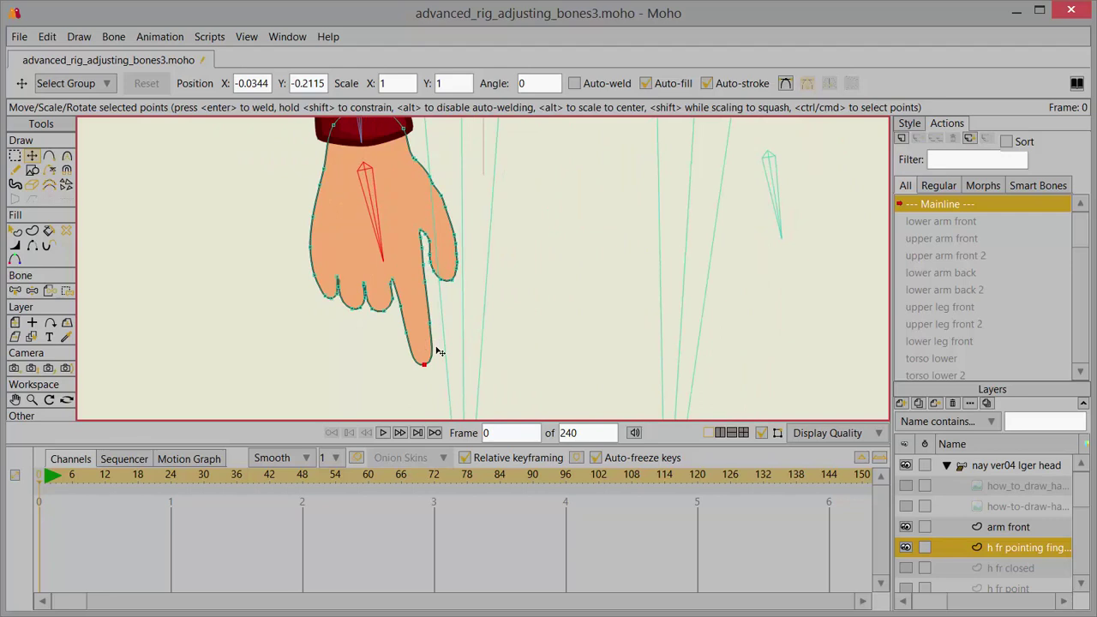
scroll(438, 352, down, 2)
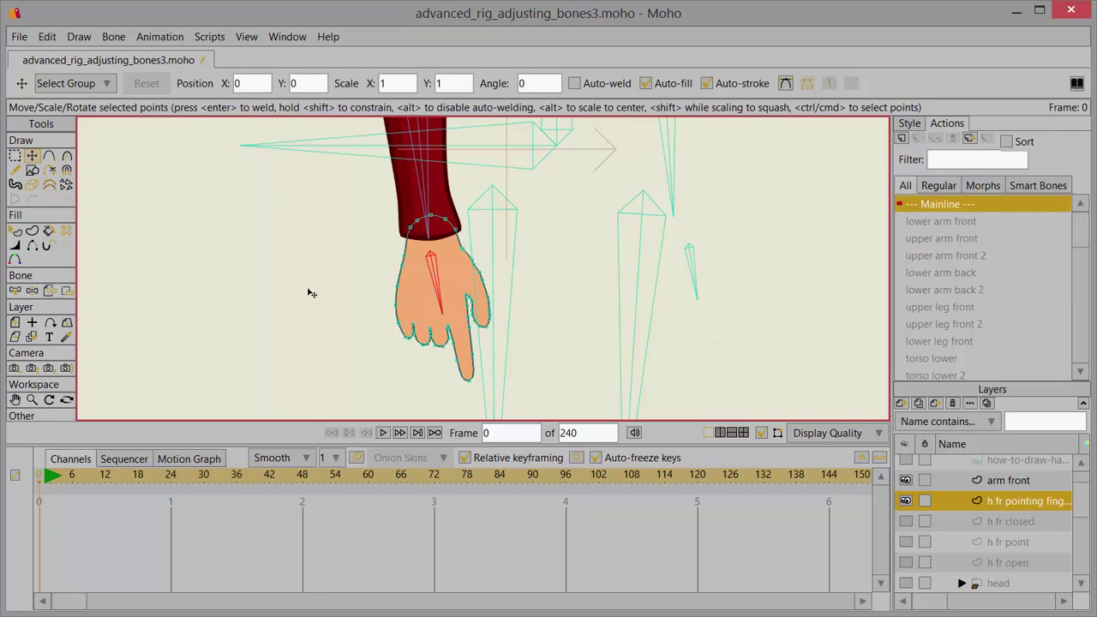
Step: Bind the pointing hand's points to hand frt and its wrist points to arm lower ft
click(68, 290)
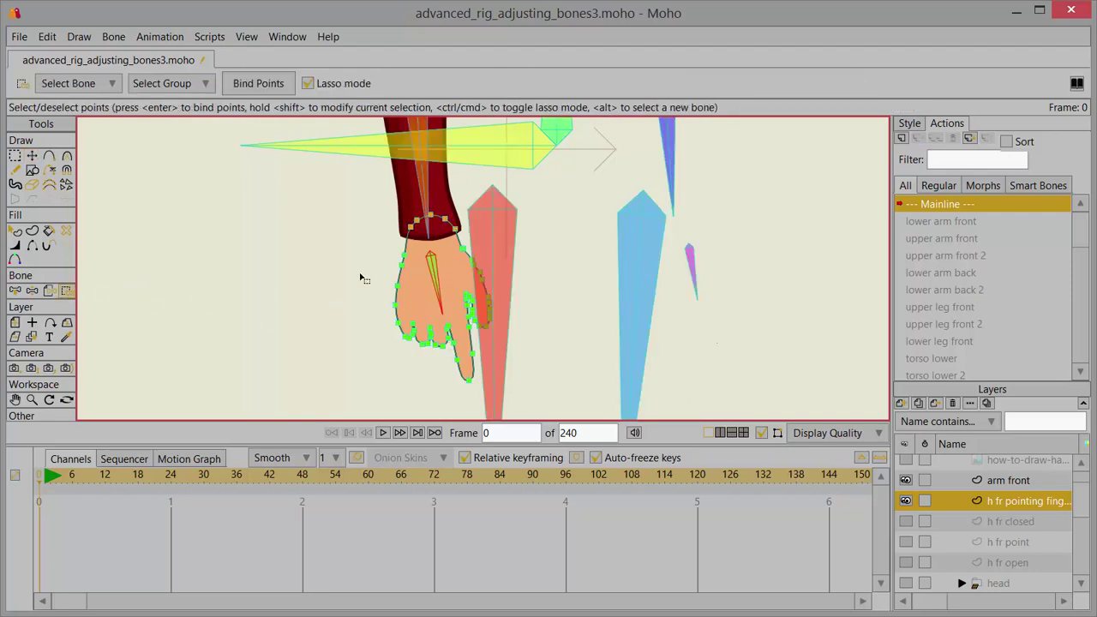
mouse_move(359, 264)
mouse_down()
mouse_move(385, 249)
mouse_move(483, 241)
mouse_move(510, 267)
mouse_move(521, 309)
mouse_move(505, 377)
mouse_move(458, 400)
mouse_move(390, 333)
mouse_move(353, 256)
mouse_up()
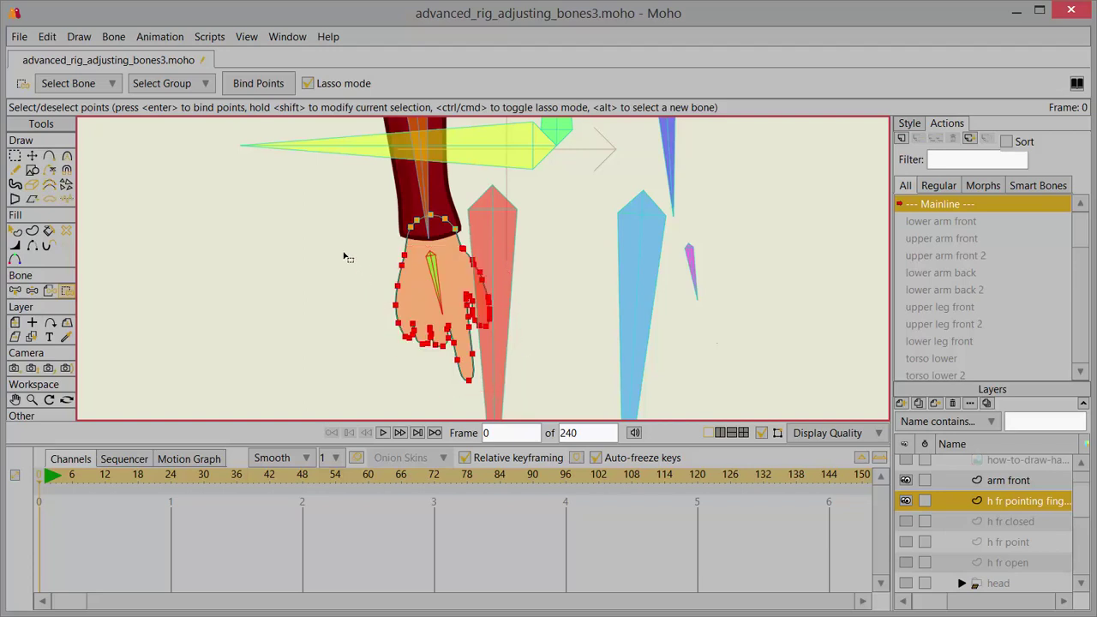
click(247, 83)
click(15, 291)
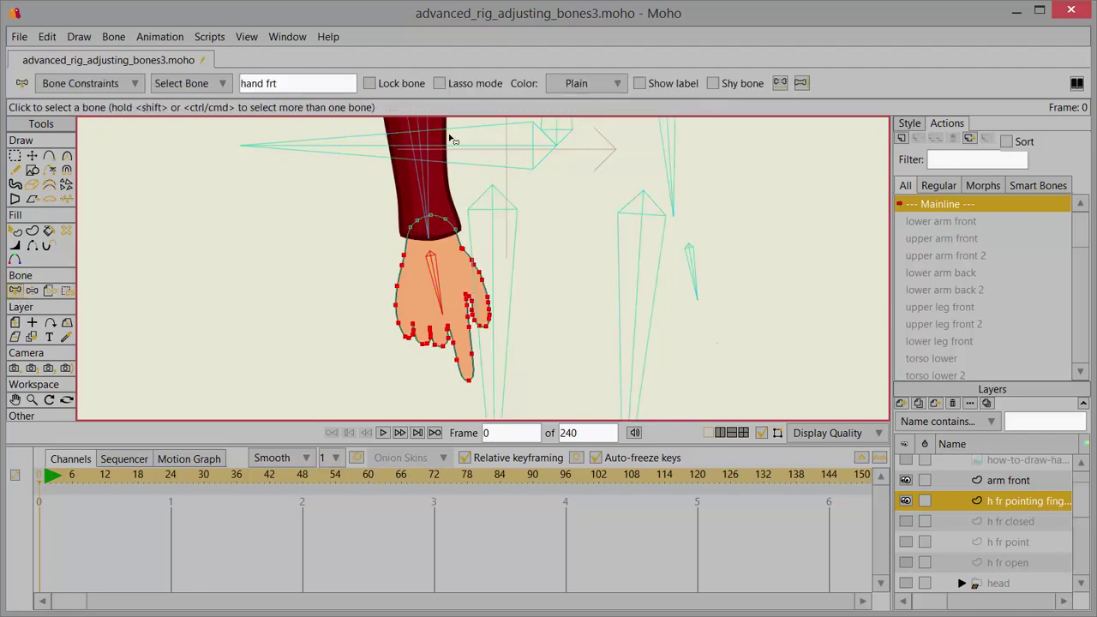
click(425, 178)
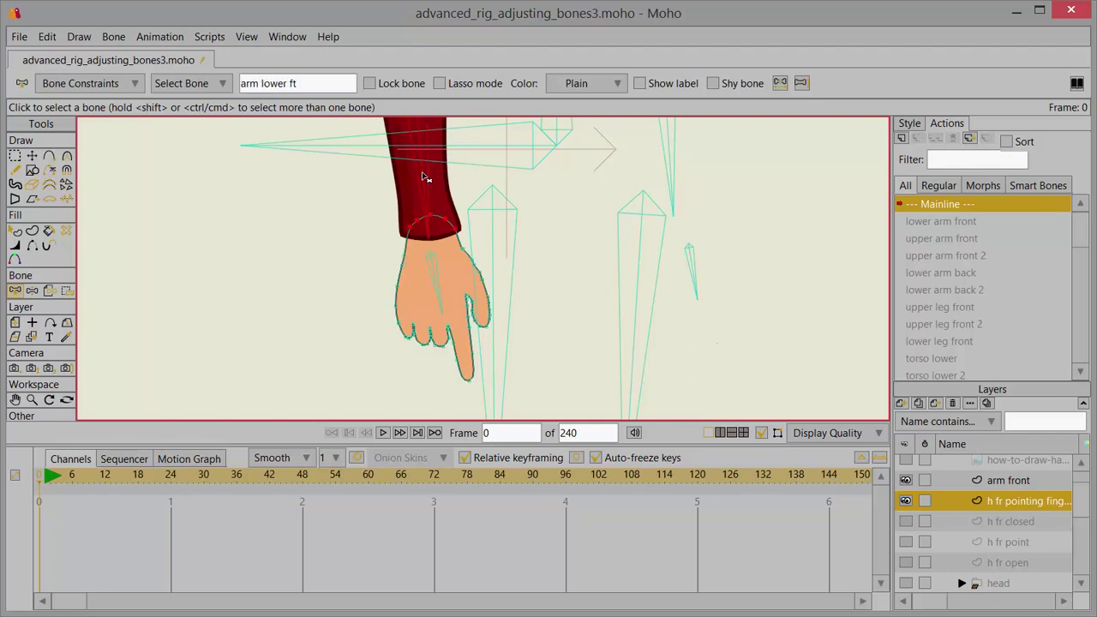
click(67, 291)
mouse_move(383, 217)
mouse_down()
mouse_move(467, 209)
mouse_move(476, 239)
mouse_move(383, 230)
mouse_move(379, 206)
mouse_move(387, 221)
mouse_up()
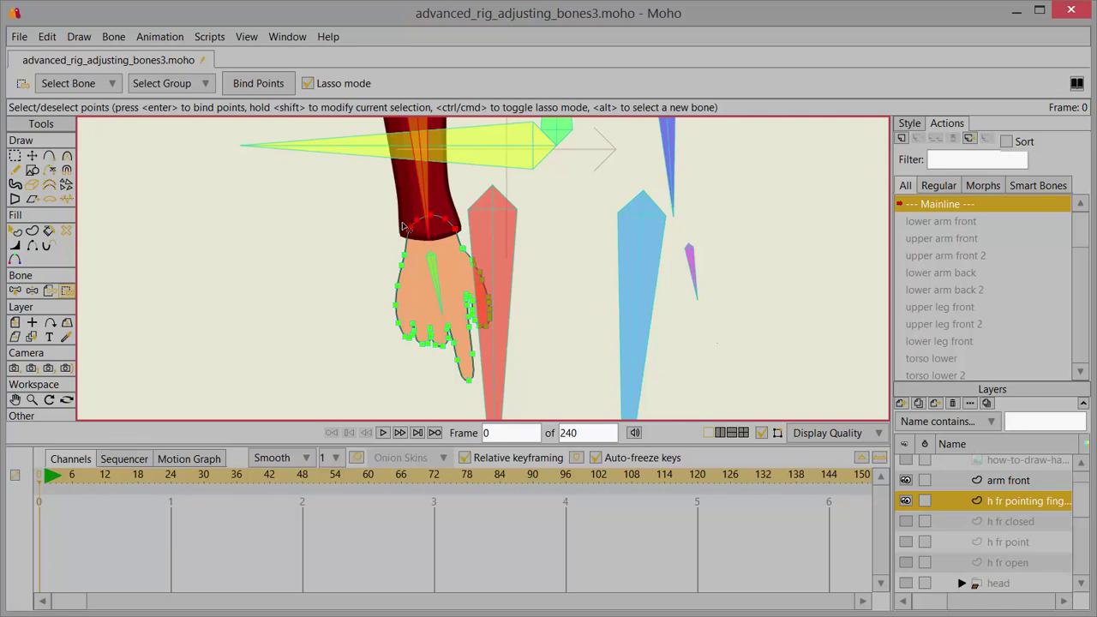
click(262, 86)
Step: Rotate the hand bone to test the binding, then undo the test pose
click(33, 293)
drag(441, 283, 444, 261)
key(z)
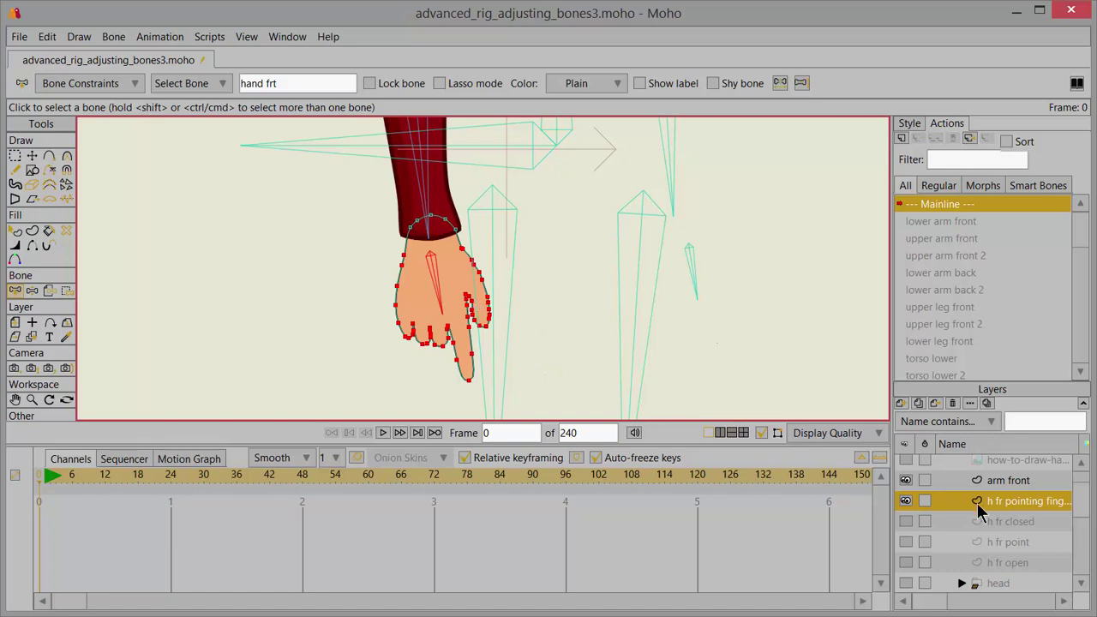
Step: Duplicate the pointing-finger layer and rename the copy 'h fr open hand'
click(918, 402)
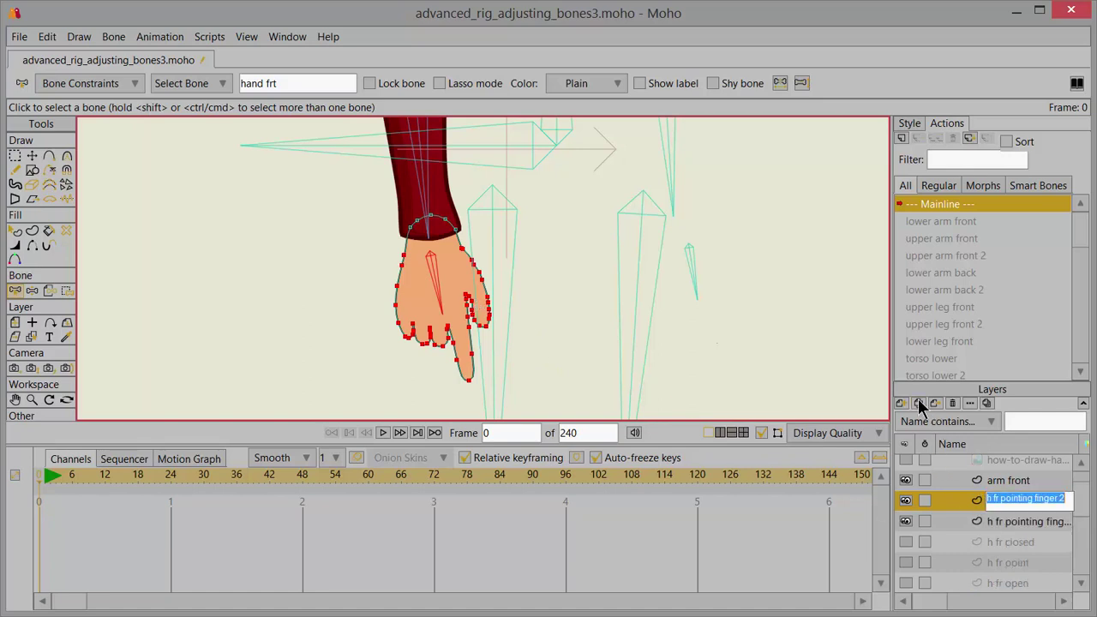
click(1014, 495)
drag(1001, 498, 1076, 498)
text(open hand)
key(Return)
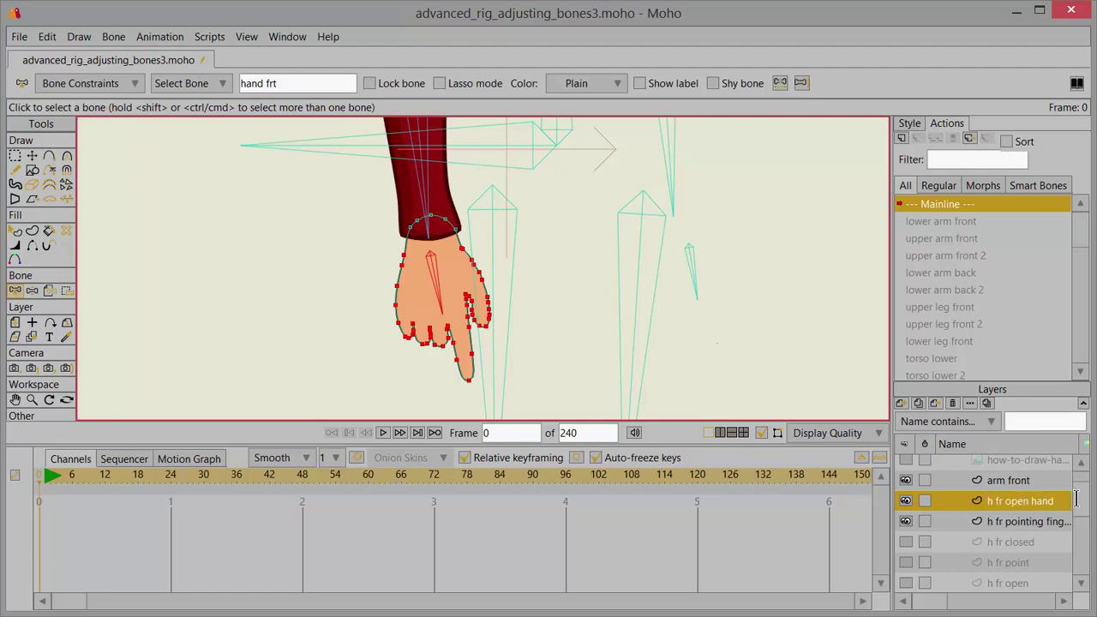
scroll(497, 343, up, 3)
scroll(484, 324, up, 2)
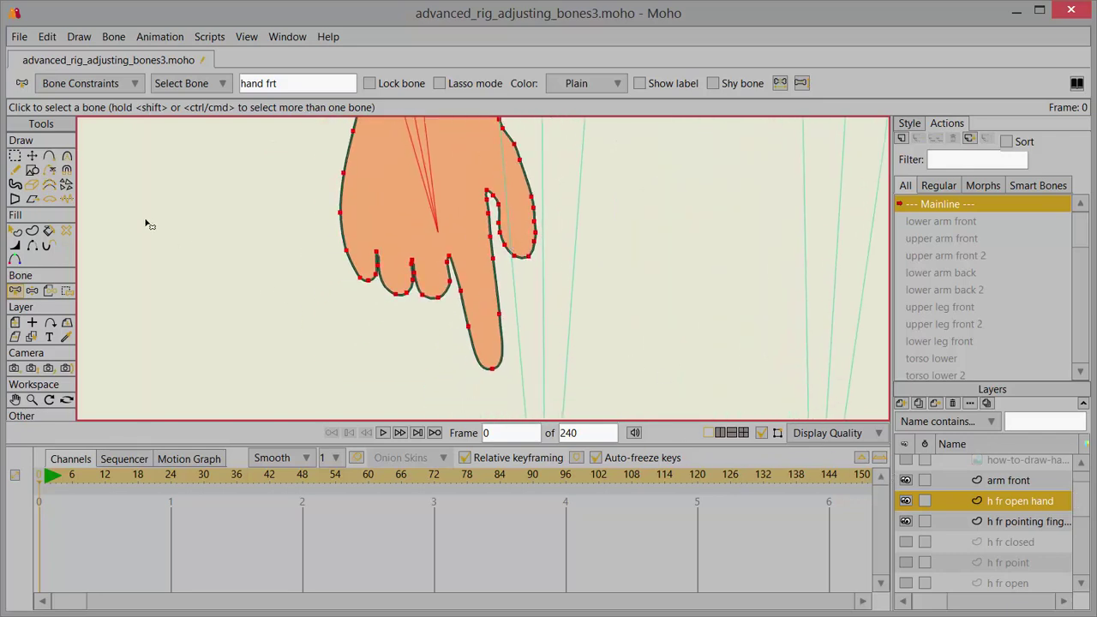
Step: Drag the curled finger points out into an open hand and hide the pointing-finger layer
click(31, 156)
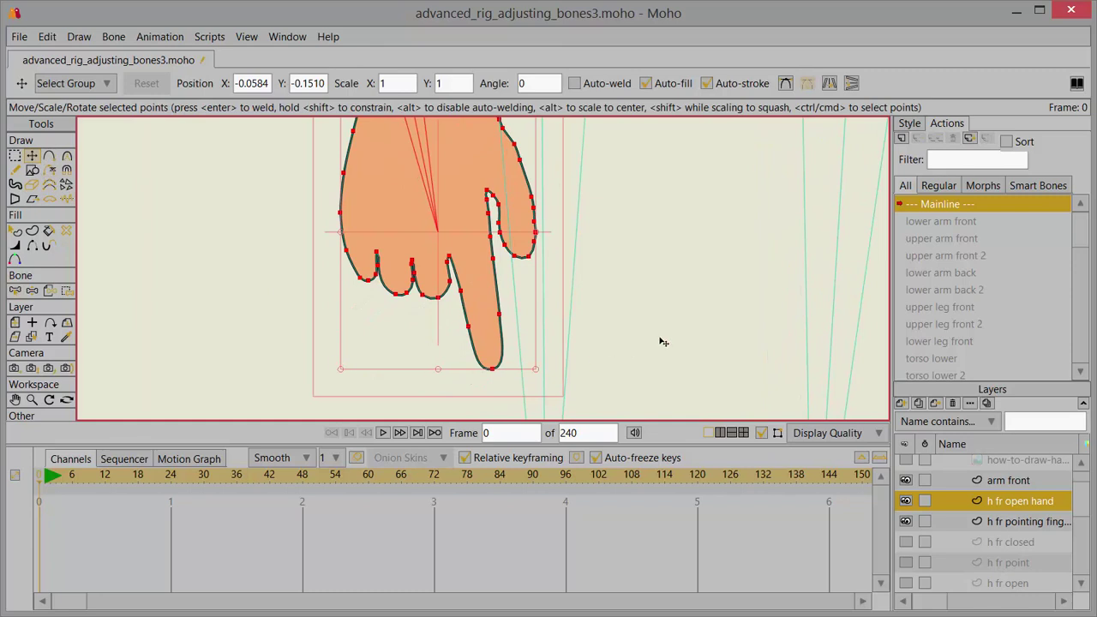
click(584, 306)
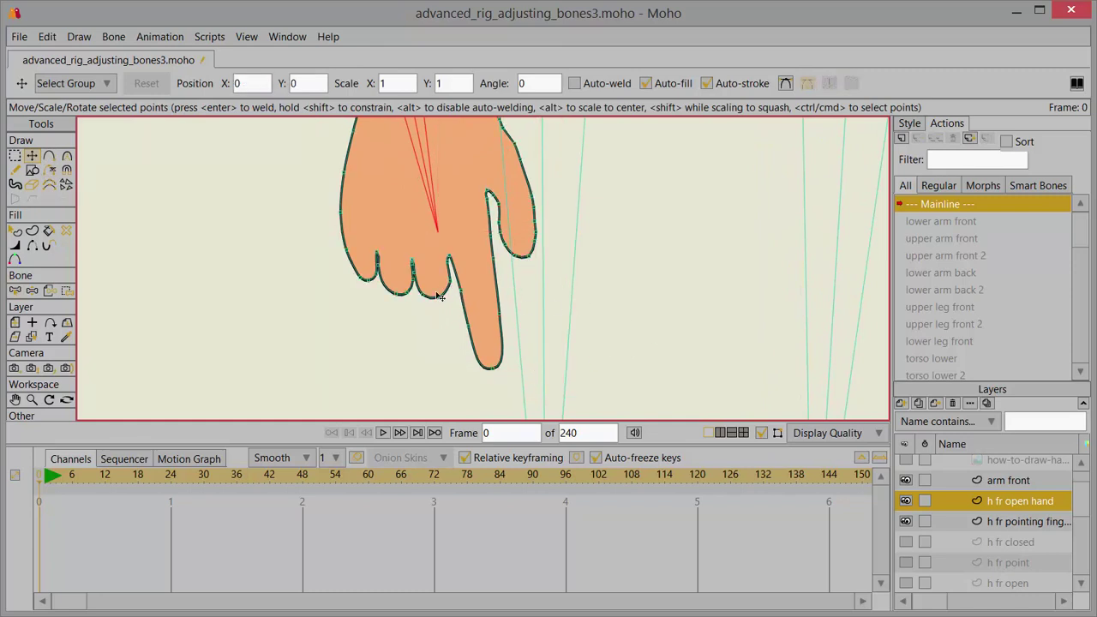
drag(437, 298, 399, 368)
click(408, 279)
click(415, 295)
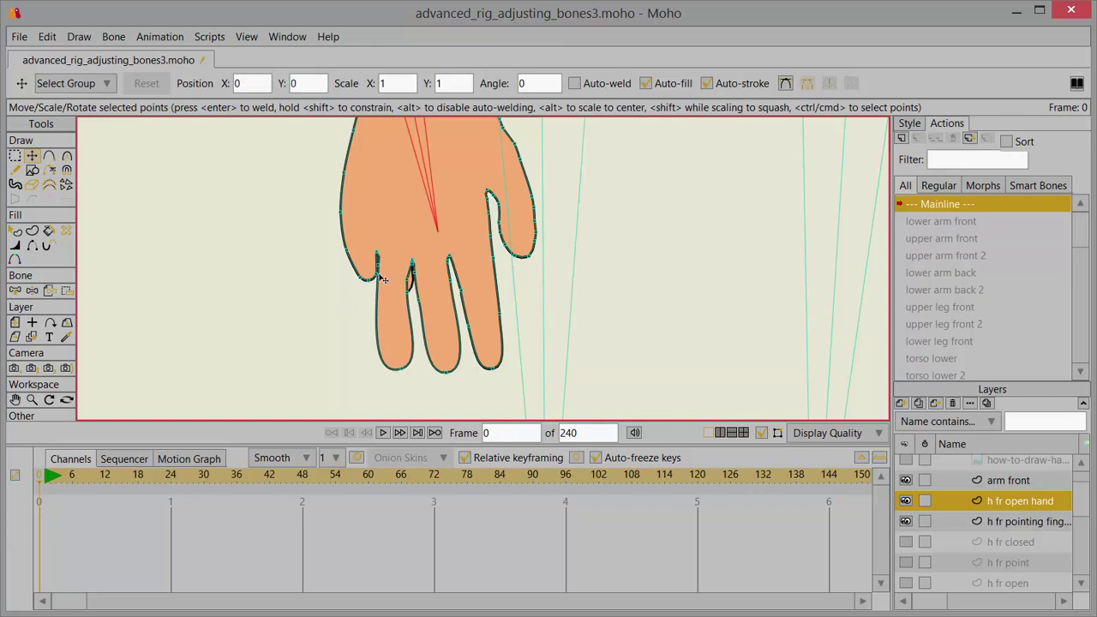
drag(373, 289, 356, 340)
key(ctrl+z)
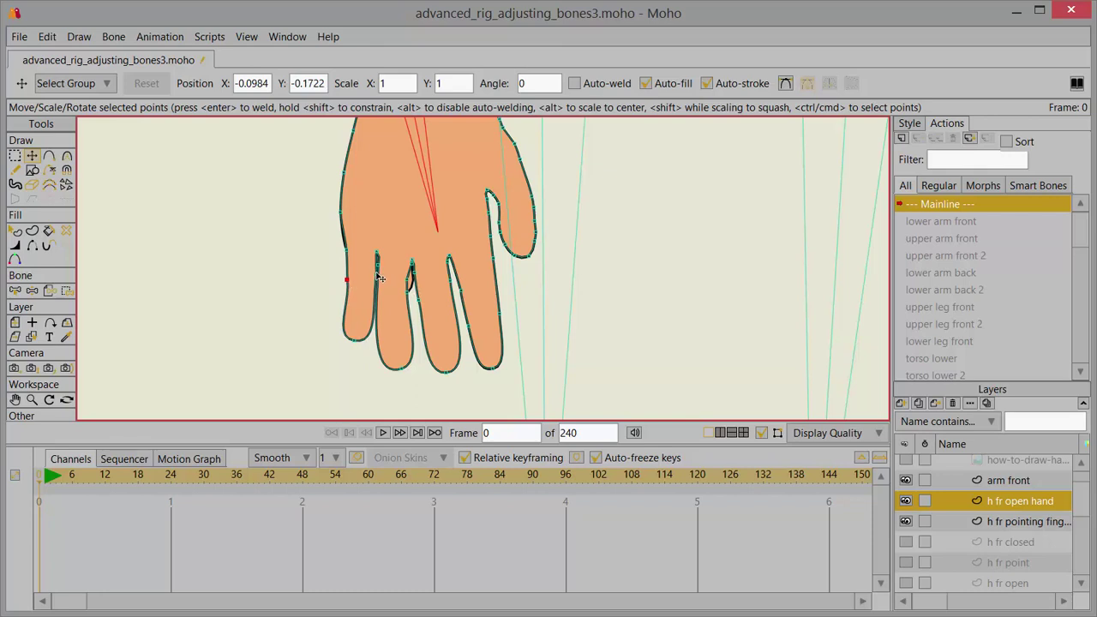
drag(380, 279, 403, 280)
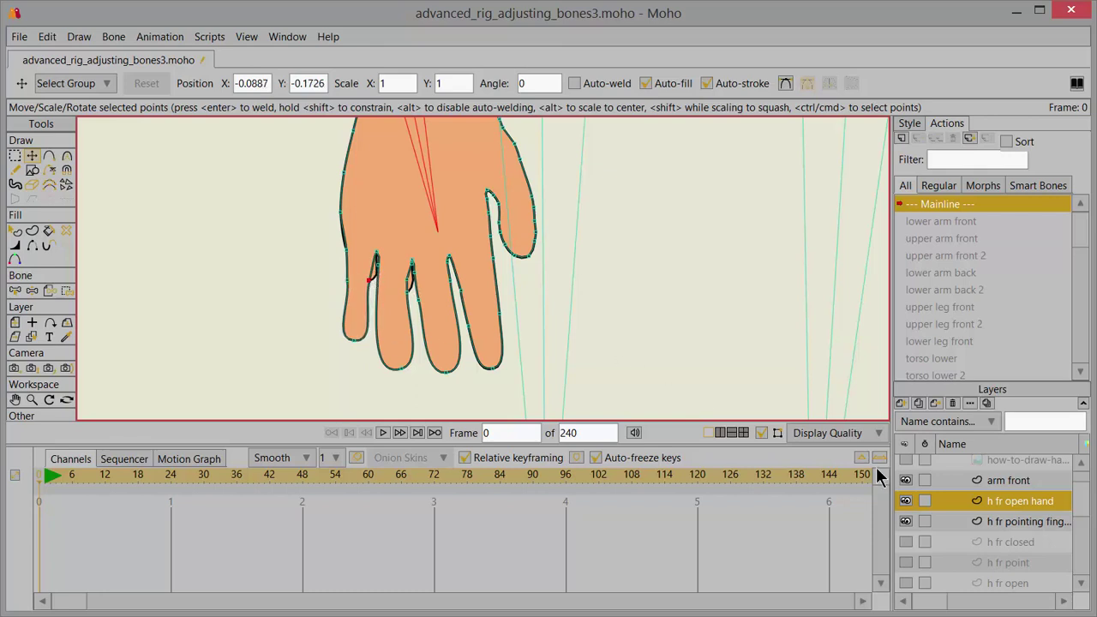
click(905, 520)
drag(380, 307, 346, 286)
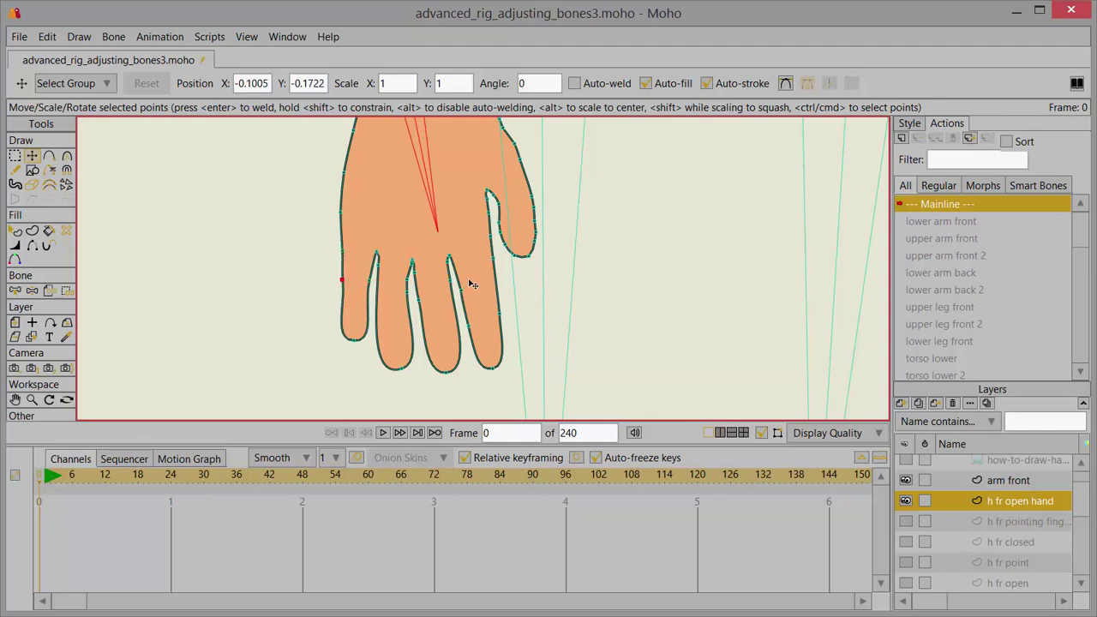
Step: Bind the open hand's points to hand frt and its wrist points to arm lower ft
scroll(480, 254, down, 4)
scroll(457, 249, up, 3)
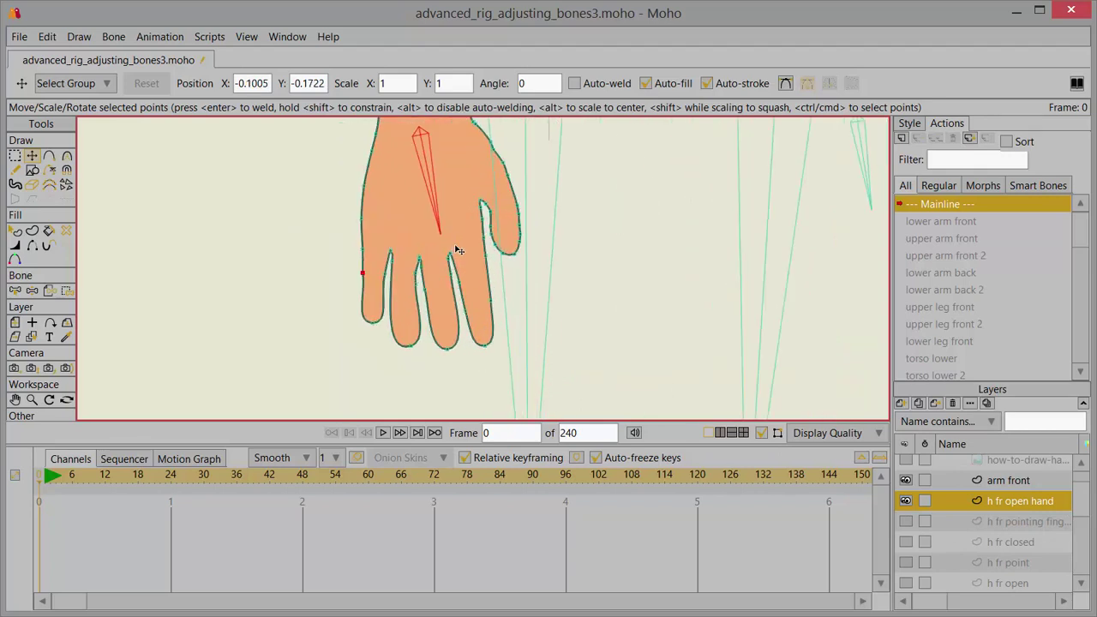
scroll(377, 218, down, 2)
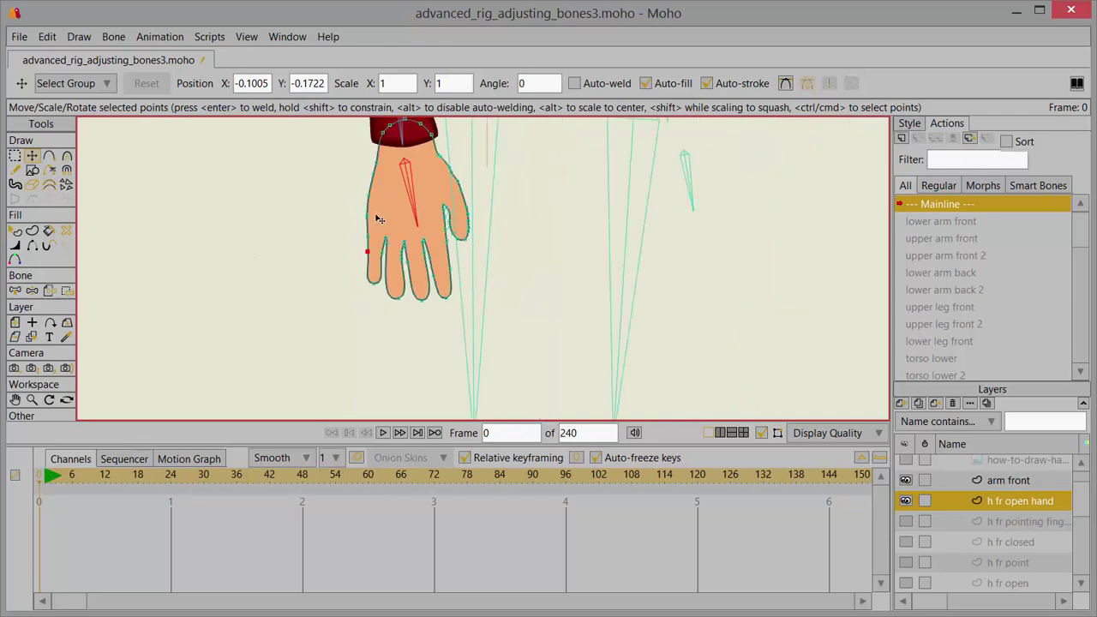
drag(388, 212, 360, 288)
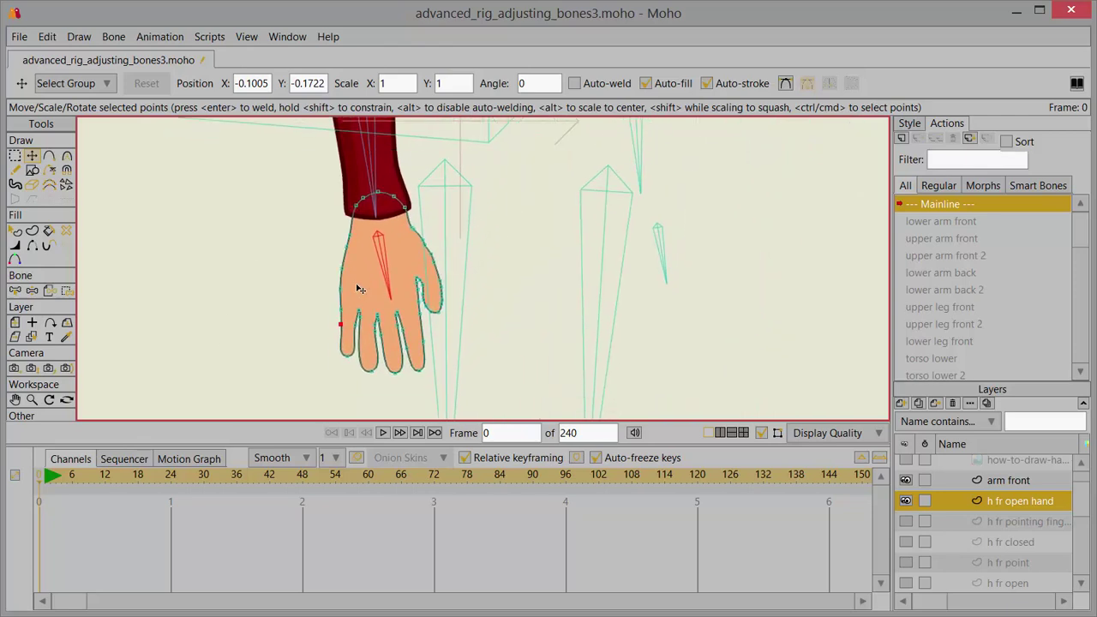
click(66, 291)
mouse_move(304, 234)
mouse_down()
mouse_move(411, 217)
mouse_move(437, 219)
mouse_move(459, 237)
mouse_move(484, 277)
mouse_move(493, 355)
mouse_move(466, 395)
mouse_move(385, 401)
mouse_move(315, 379)
mouse_move(275, 321)
mouse_move(281, 255)
mouse_move(300, 217)
mouse_move(330, 273)
mouse_up()
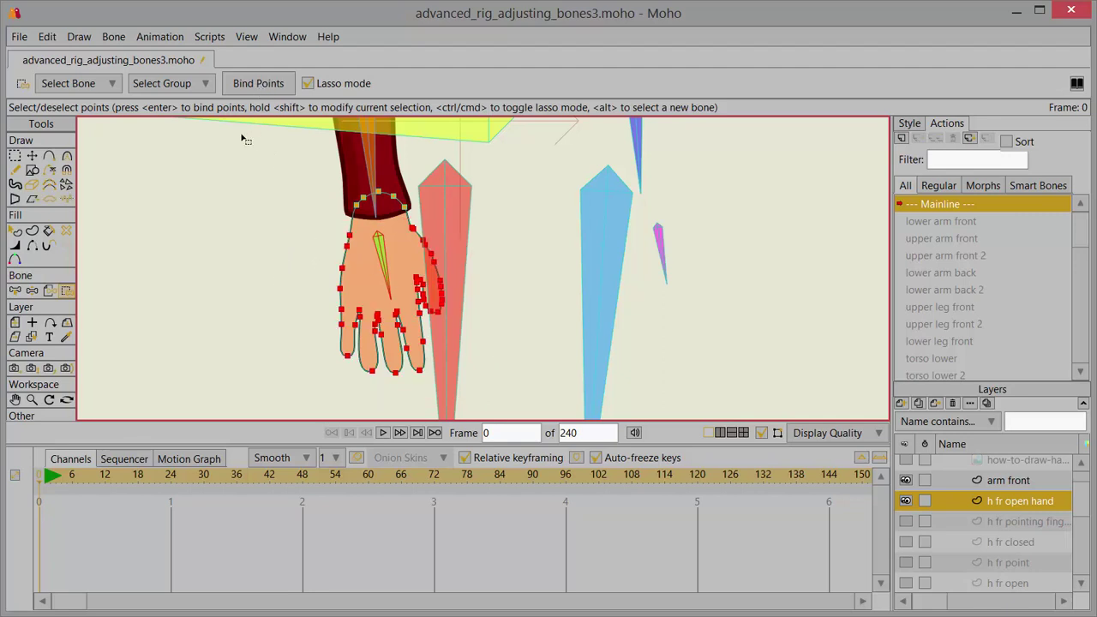
click(15, 291)
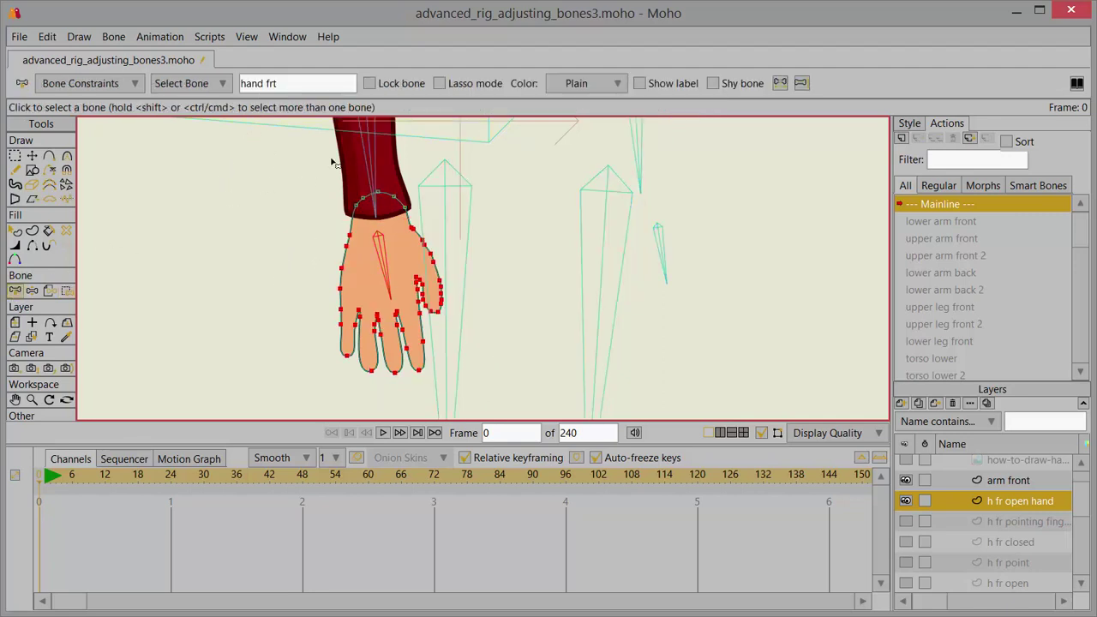
click(376, 169)
click(71, 291)
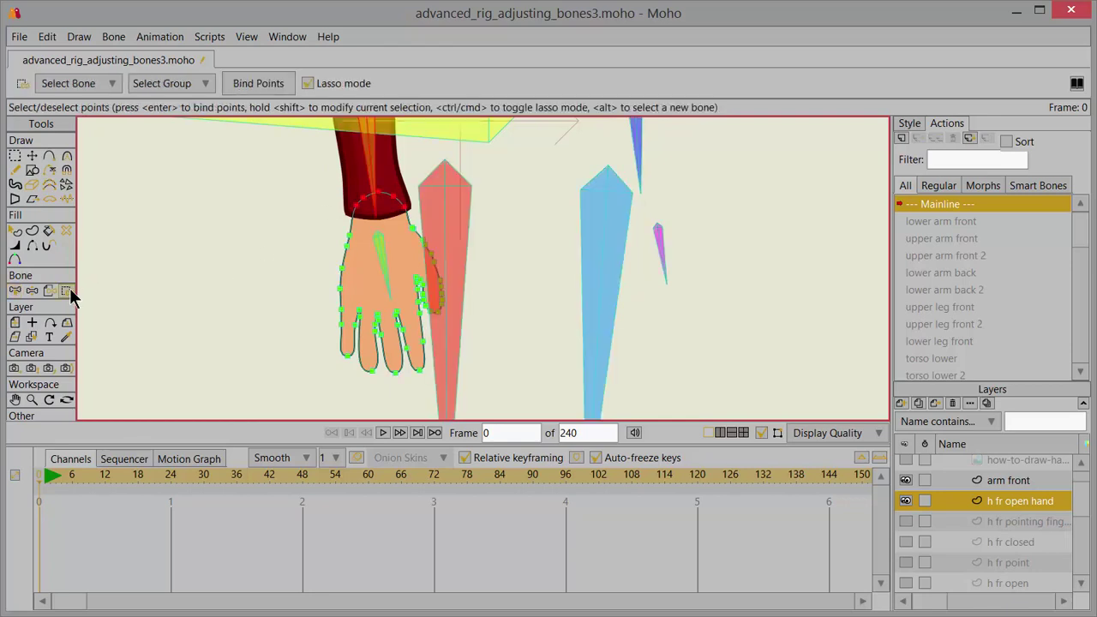
mouse_move(429, 207)
mouse_down()
mouse_move(390, 224)
mouse_move(338, 206)
mouse_move(326, 187)
mouse_up()
click(260, 82)
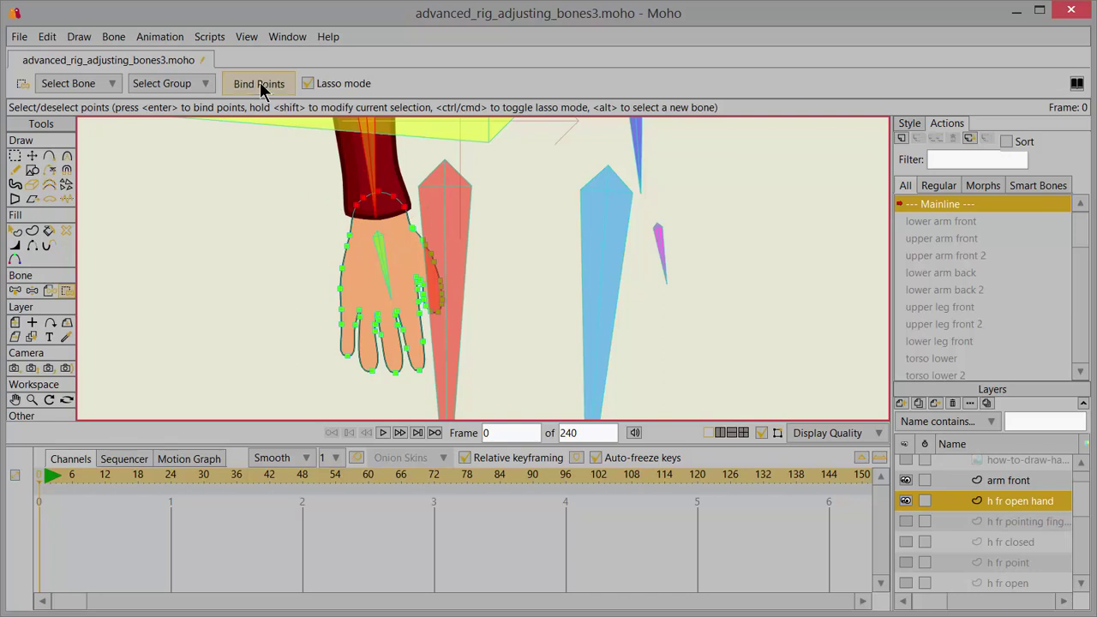
Step: Swing the hand and arm bones to test the open hand's binding, then reset the pose
click(32, 290)
mouse_move(379, 265)
mouse_down()
mouse_move(398, 257)
mouse_move(364, 262)
mouse_move(405, 252)
mouse_move(392, 257)
mouse_up()
drag(374, 182, 385, 215)
drag(393, 271, 386, 272)
click(16, 291)
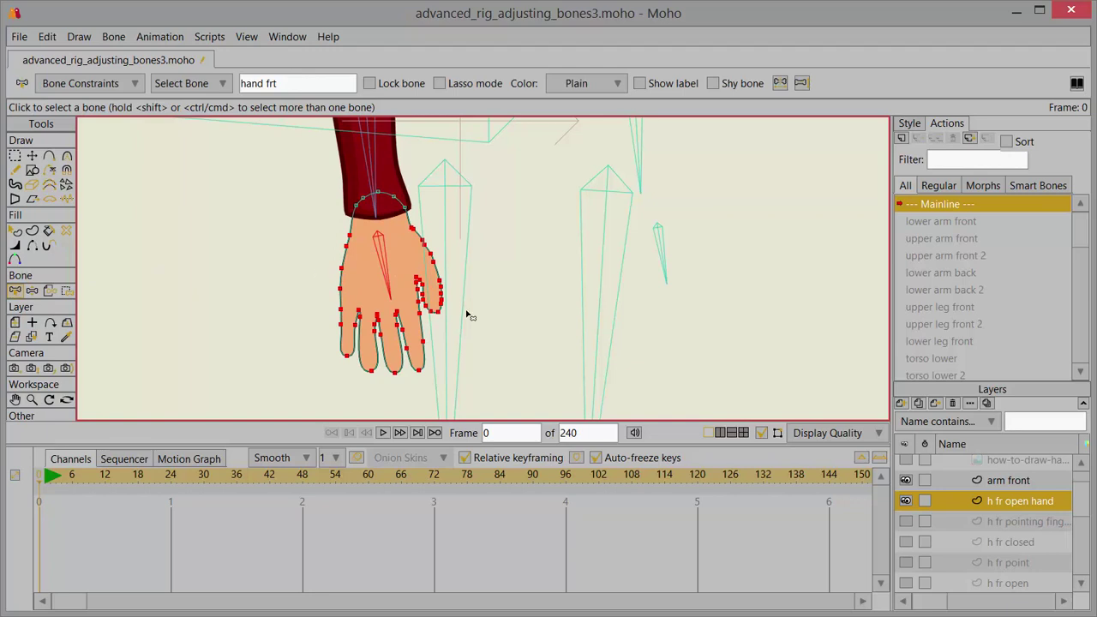
Step: Create a new switch layer and rename it 'hand Frt'
click(901, 405)
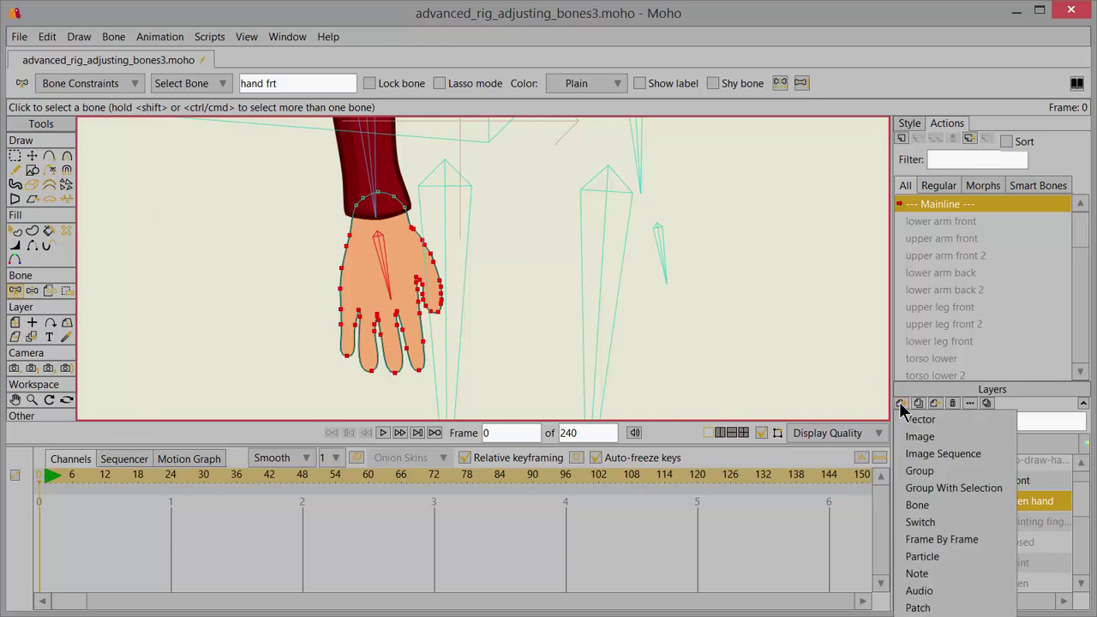
click(926, 523)
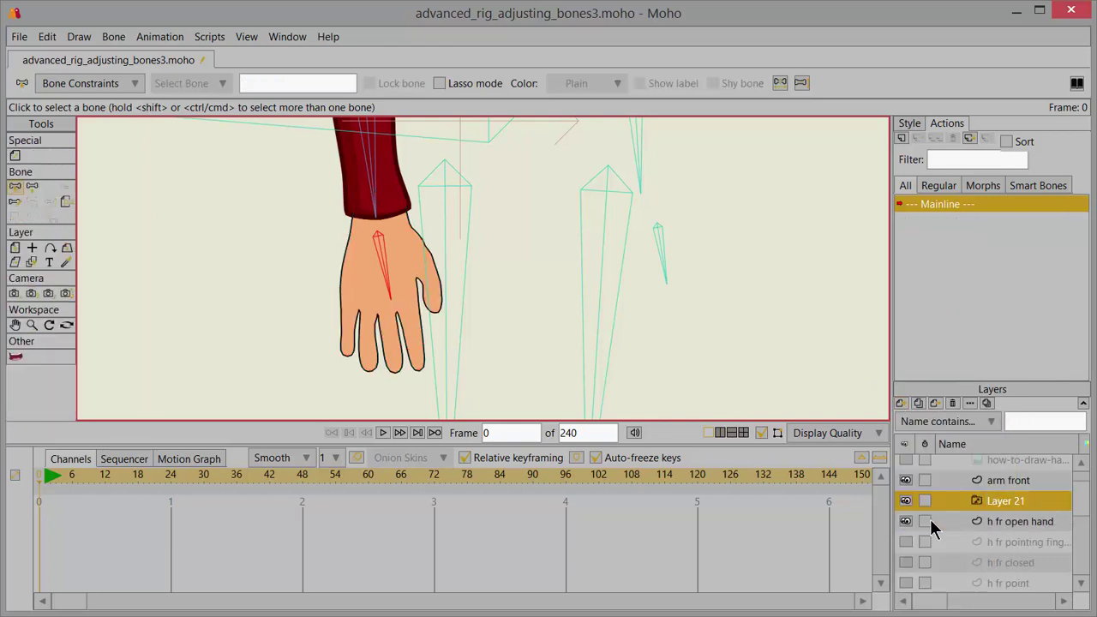
double_click(994, 504)
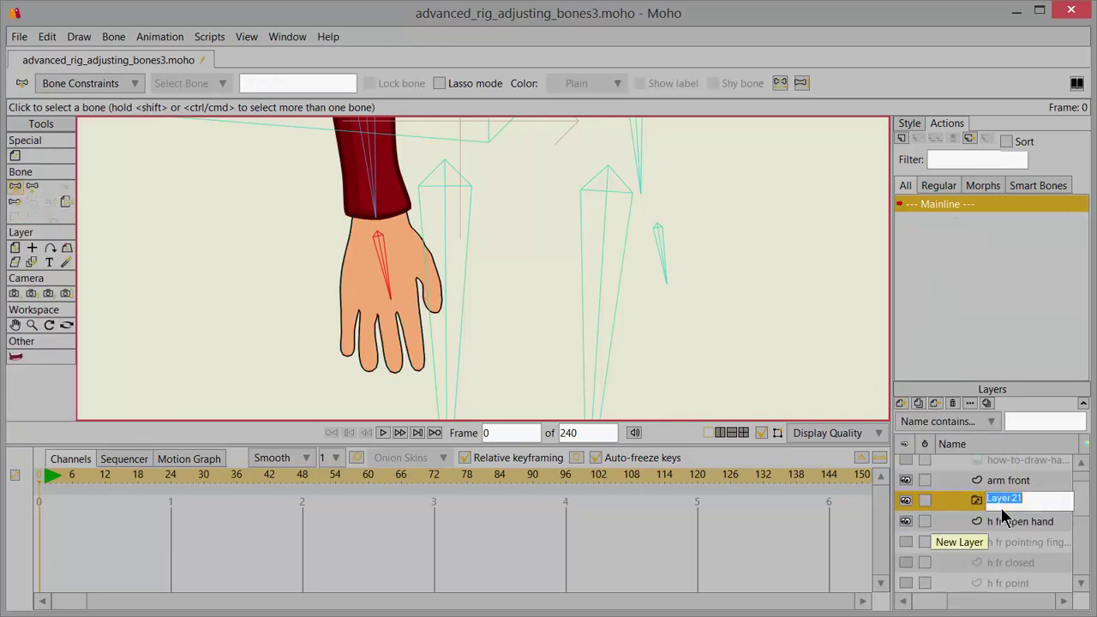
text(hand)
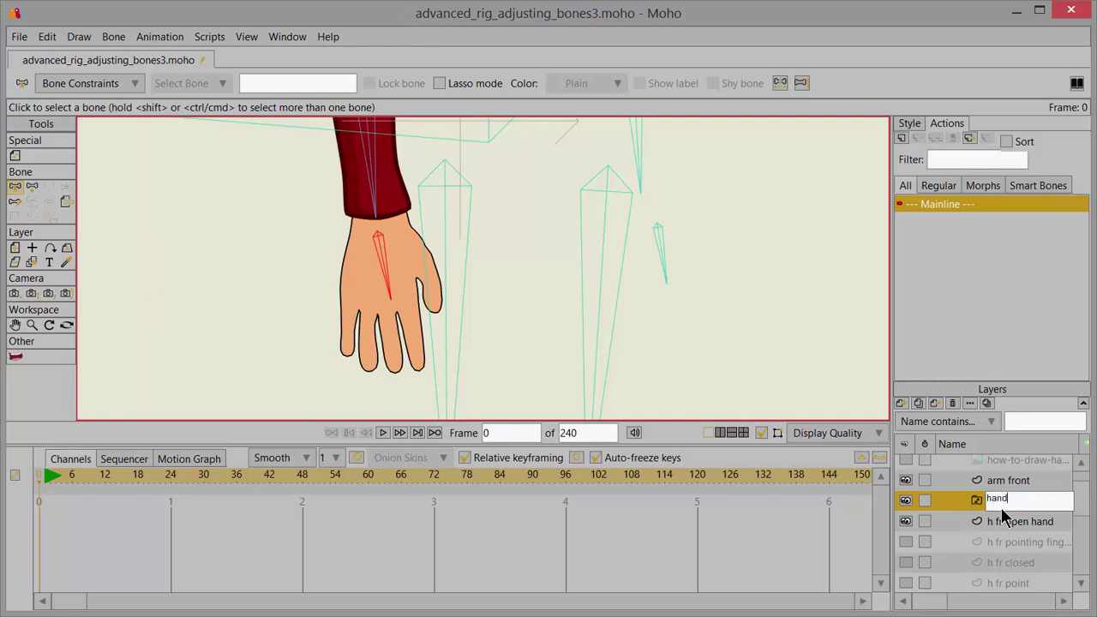
text( Frt)
key(Return)
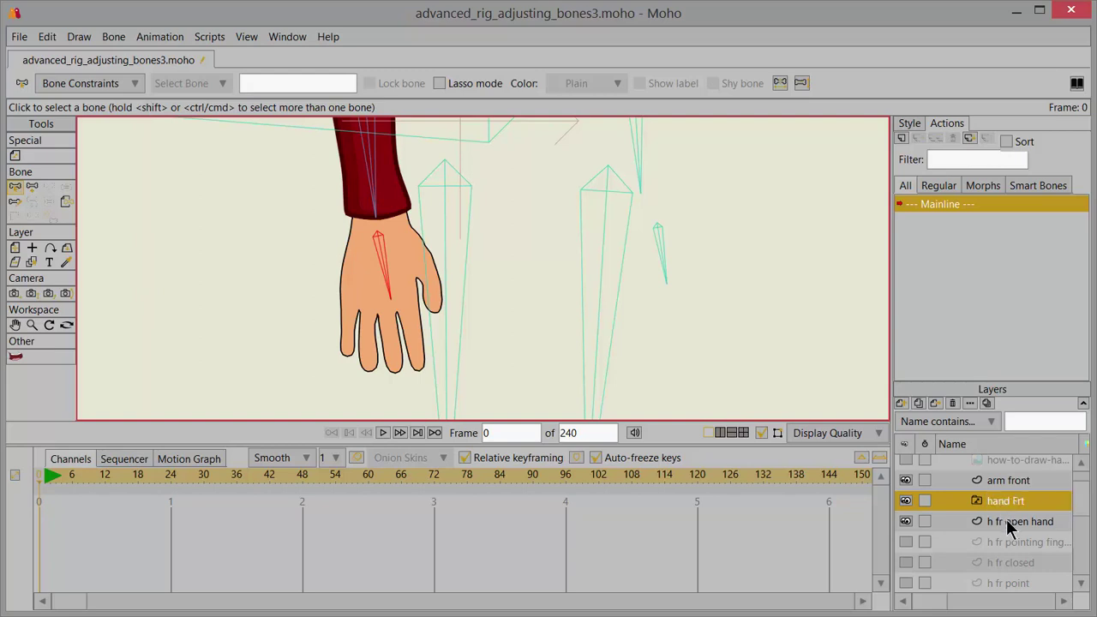
Step: Move the h fr open hand, h fr pointing finger and h fr closed layers into hand Frt, making them visible
click(1007, 519)
drag(997, 506, 998, 502)
click(1016, 550)
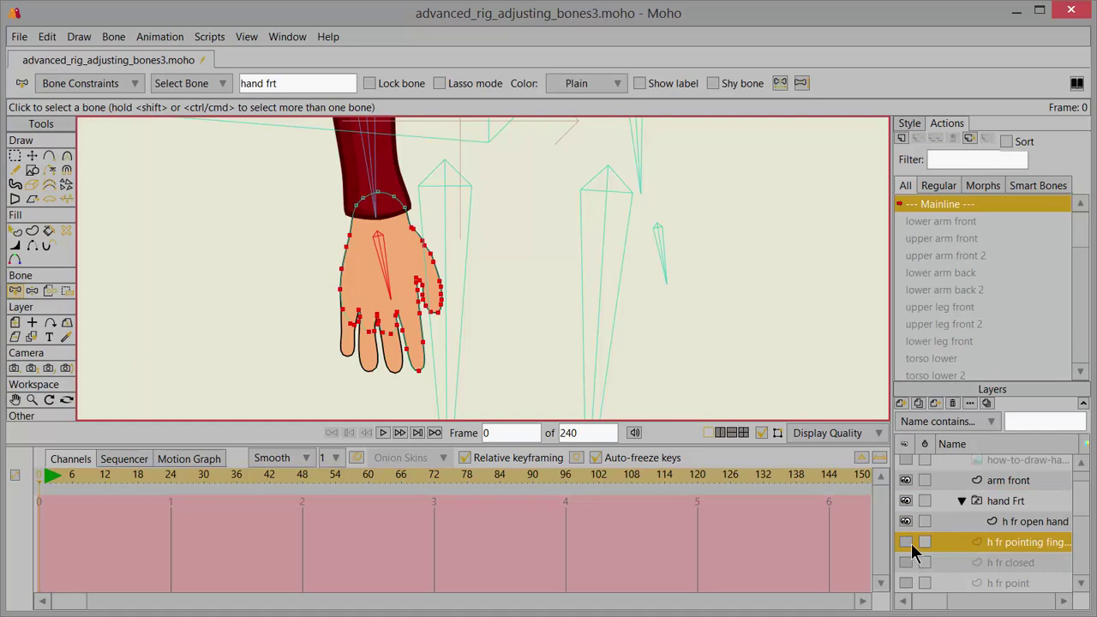
click(908, 543)
click(907, 562)
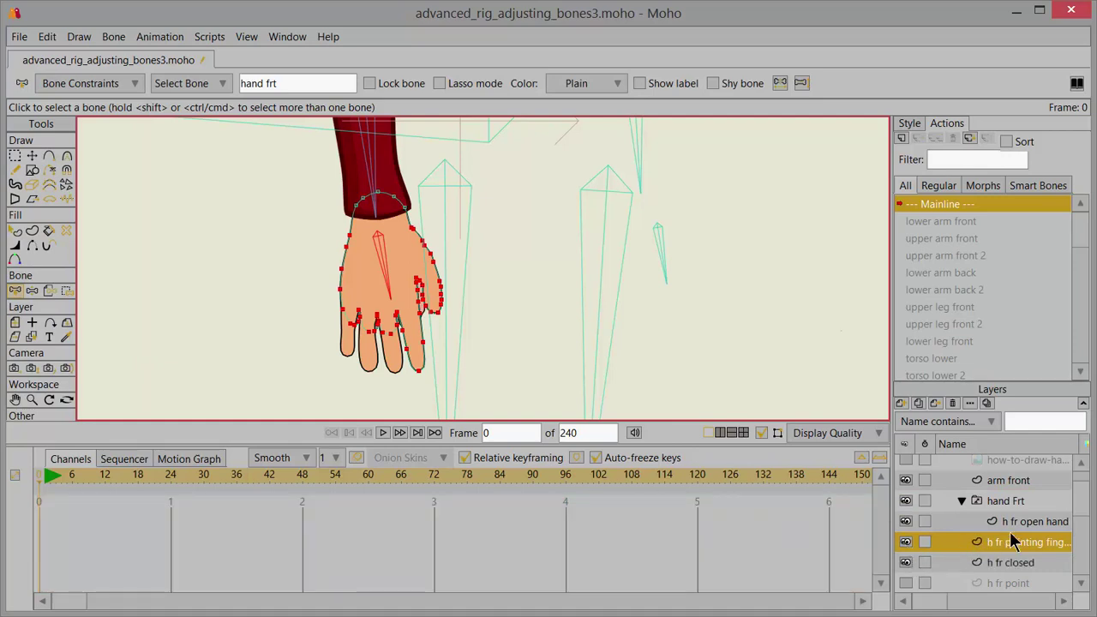
mouse_move(1012, 546)
mouse_down()
mouse_move(1016, 529)
mouse_move(1020, 551)
mouse_up()
click(1016, 560)
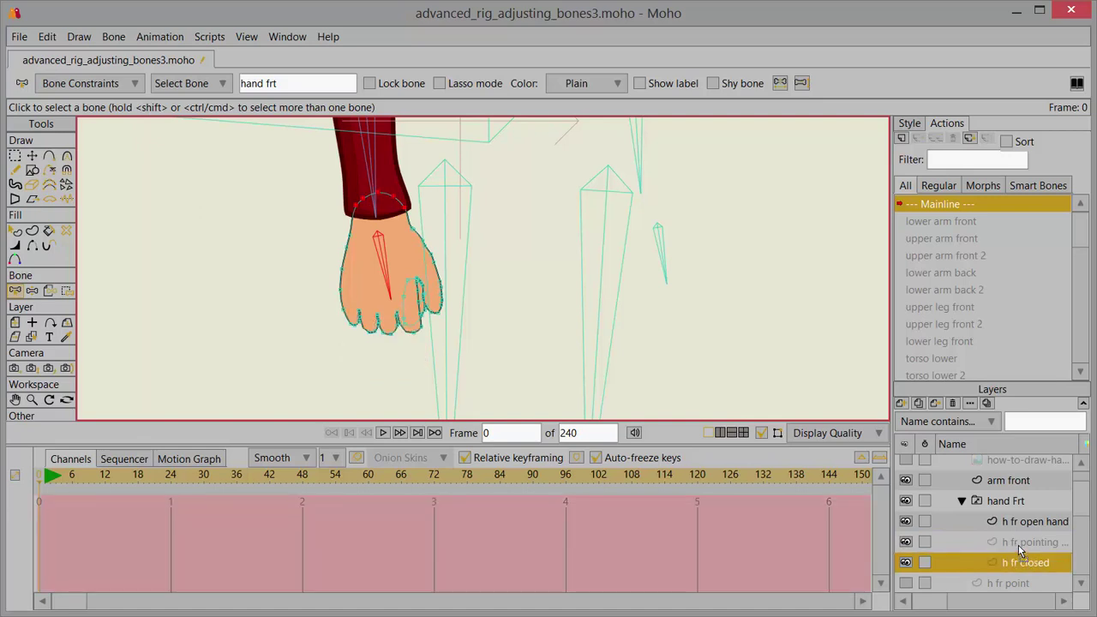
click(963, 504)
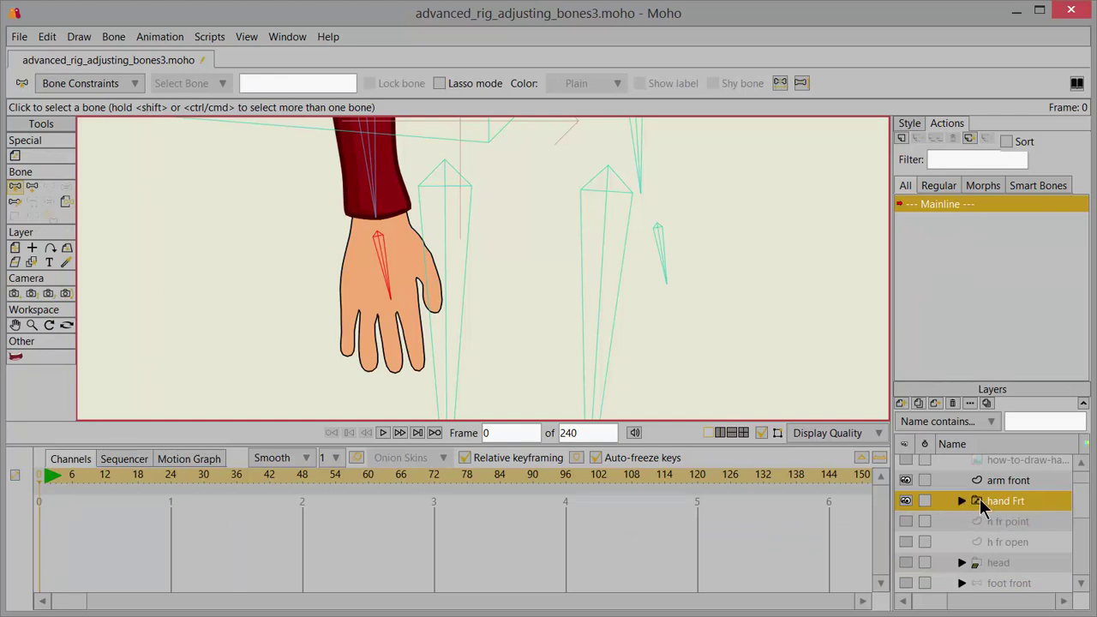
Step: Preview the hand Frt switch poses: pointing finger, then closed fist, then back to open
right_click(979, 504)
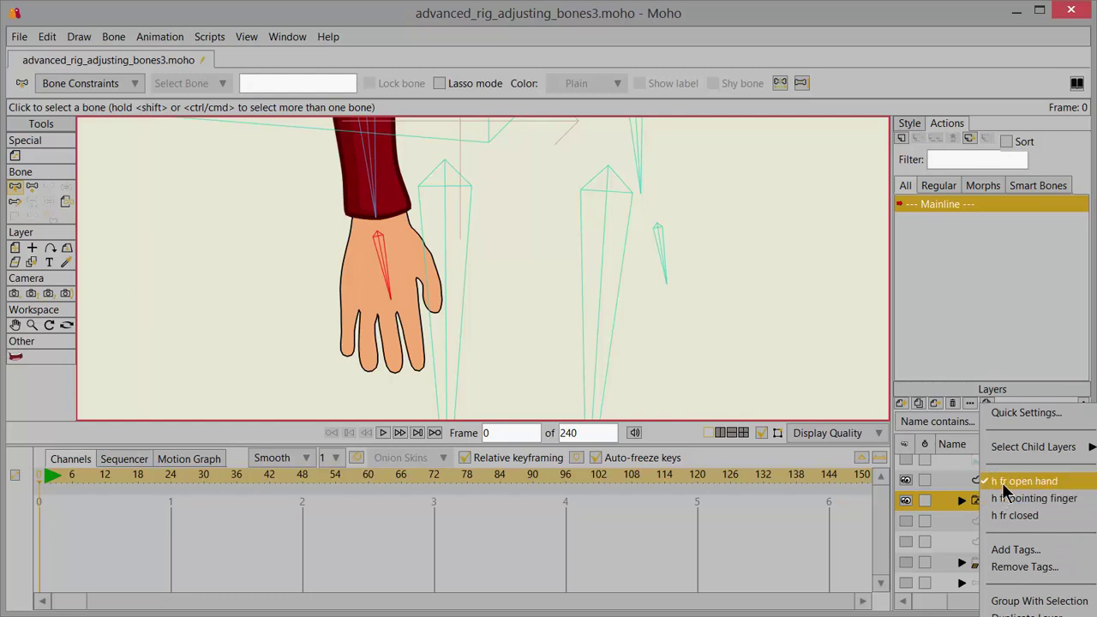
click(1005, 494)
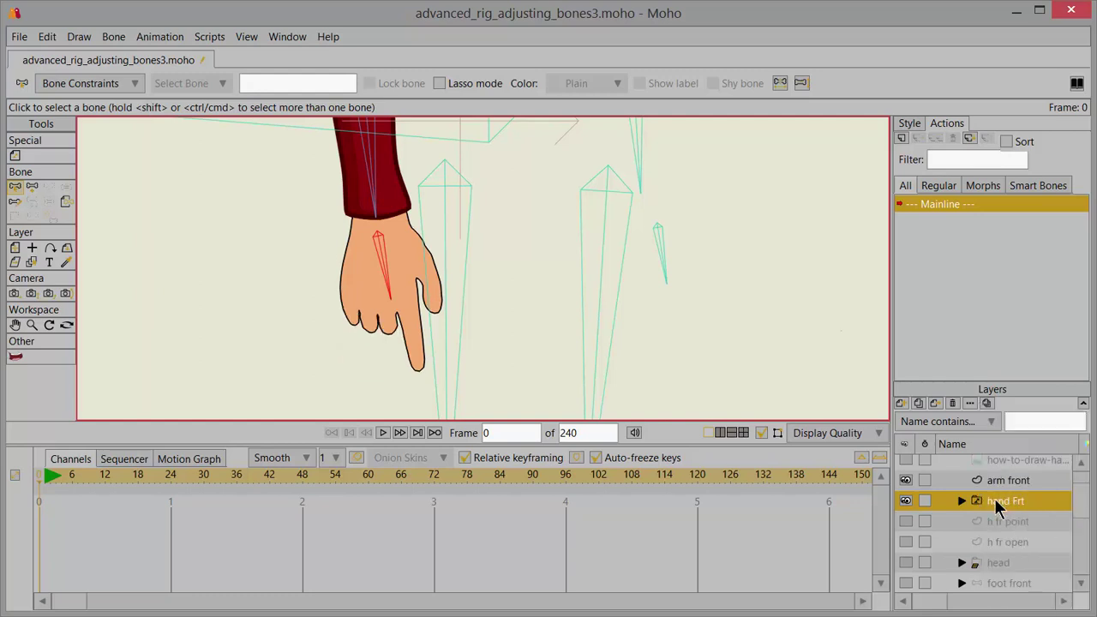
right_click(997, 502)
click(1015, 512)
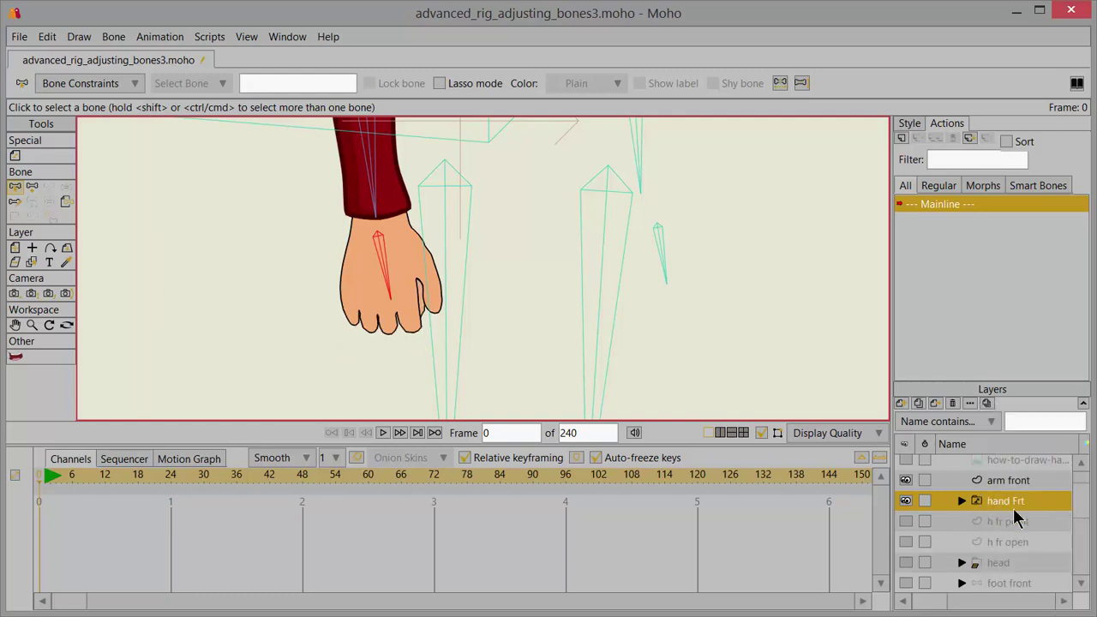
right_click(1000, 502)
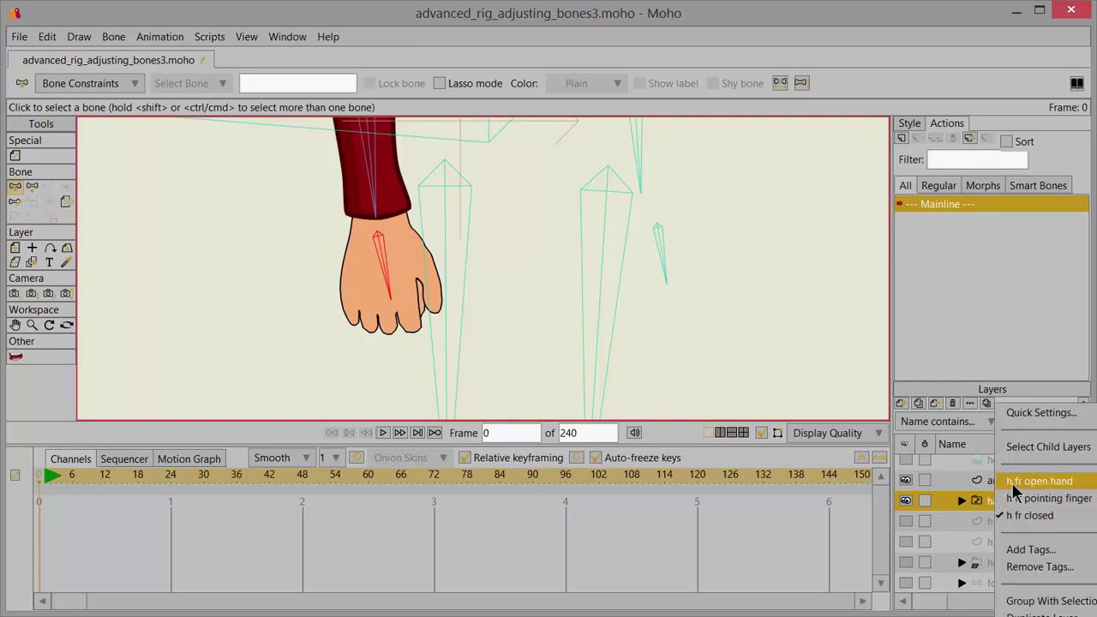
click(1012, 482)
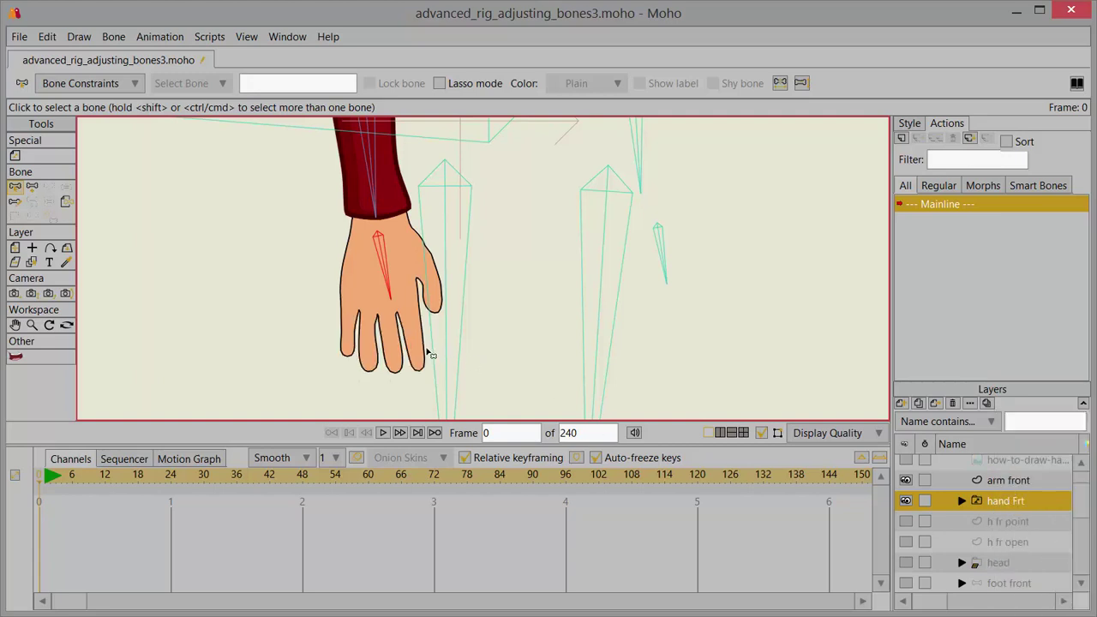
Step: Set the hand Frt switch to the pointing-finger pose
scroll(373, 300, down, 3)
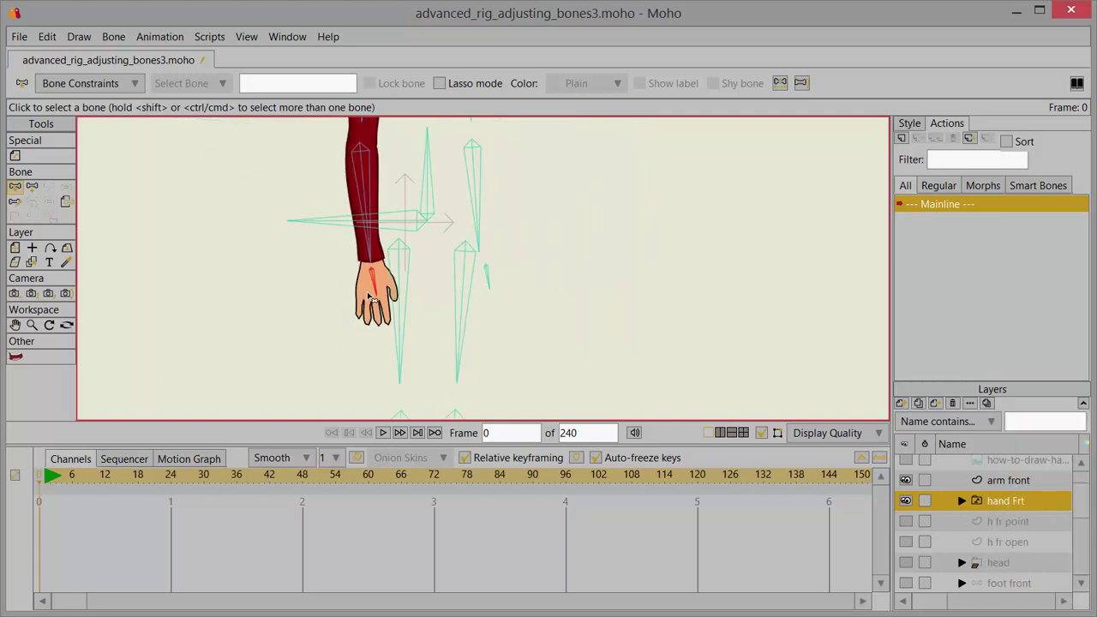
scroll(370, 296, up, 4)
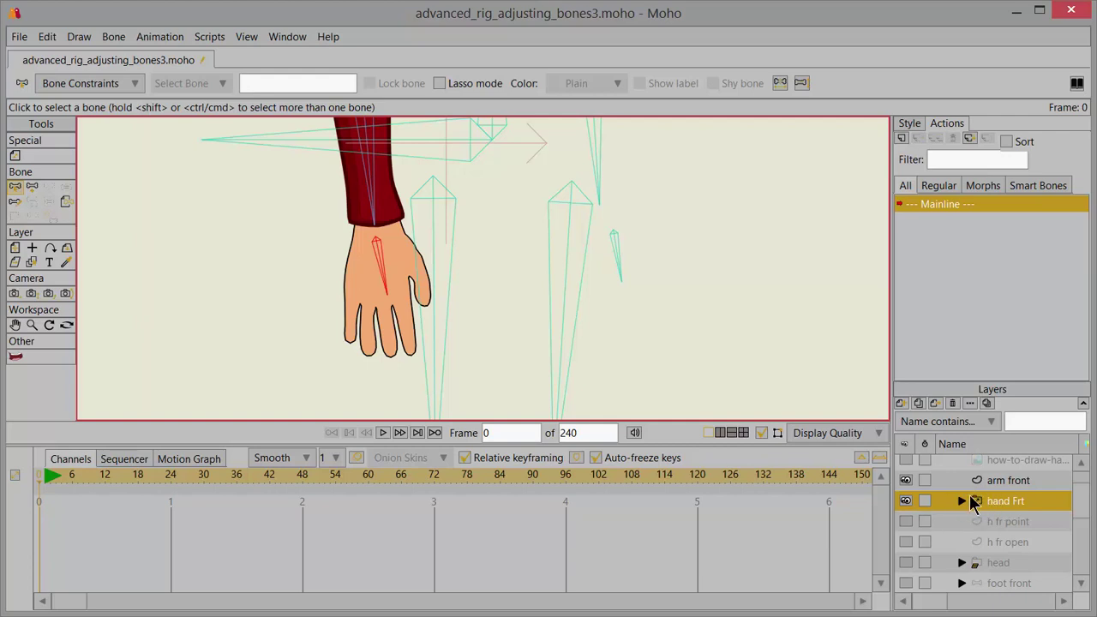
right_click(980, 506)
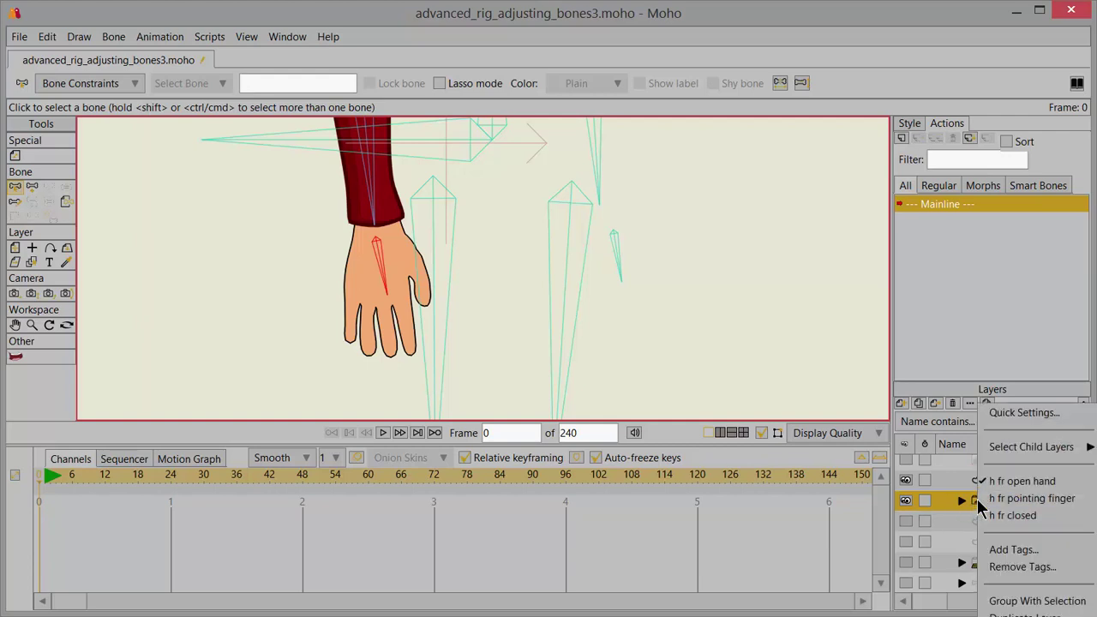
click(1004, 500)
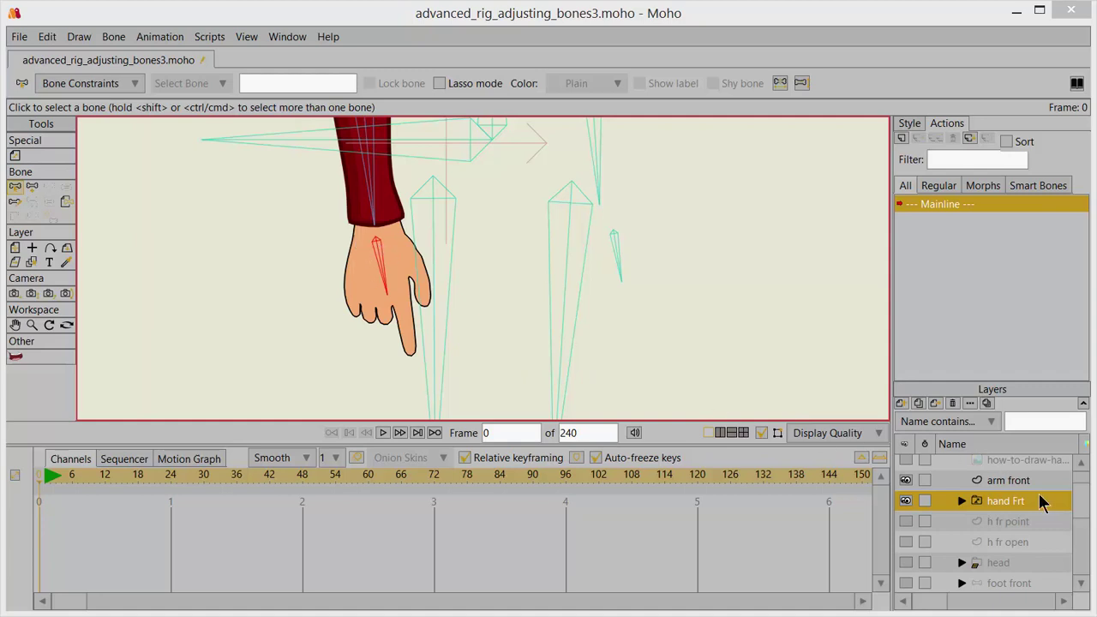
Step: Select the top character group and swing the front arm with Manipulate Bones to test the pointing hand
scroll(1079, 499, up, 2)
scroll(1078, 499, up, 1)
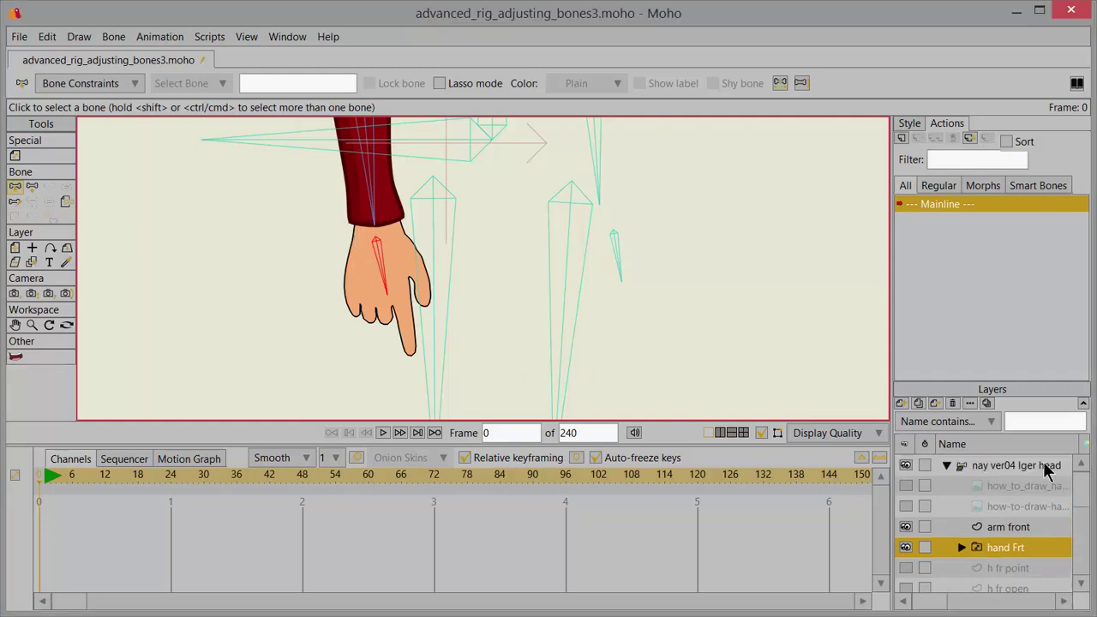
click(999, 467)
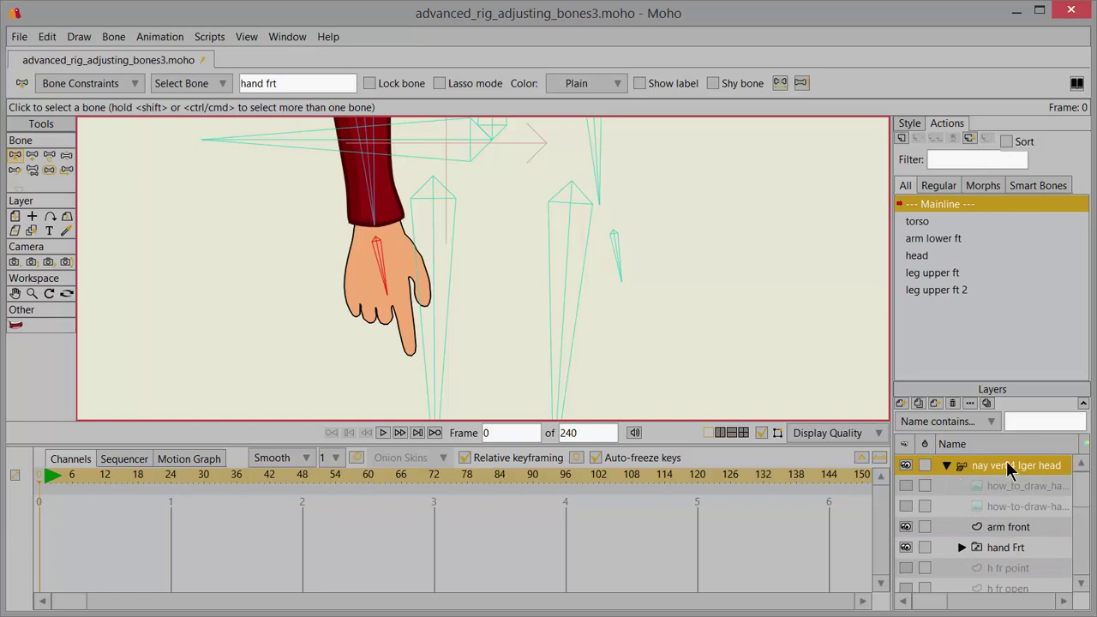
click(66, 155)
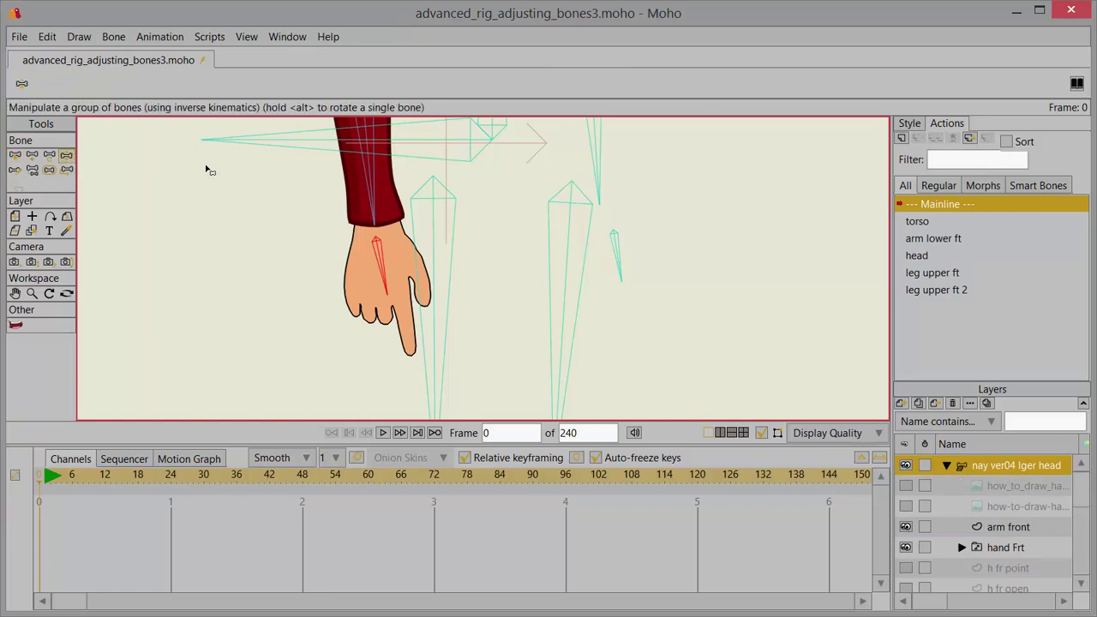
drag(370, 172, 368, 204)
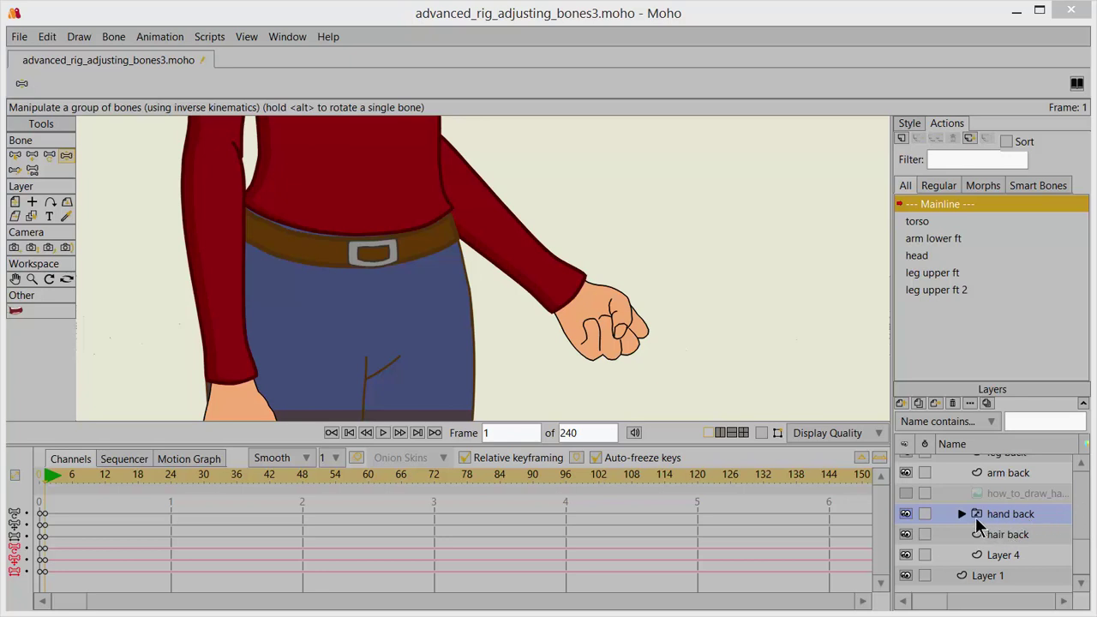
Step: Switch the hand back layer through h bk clsd 2, h bk relaxed, h bk point, ending on h bk open
right_click(974, 514)
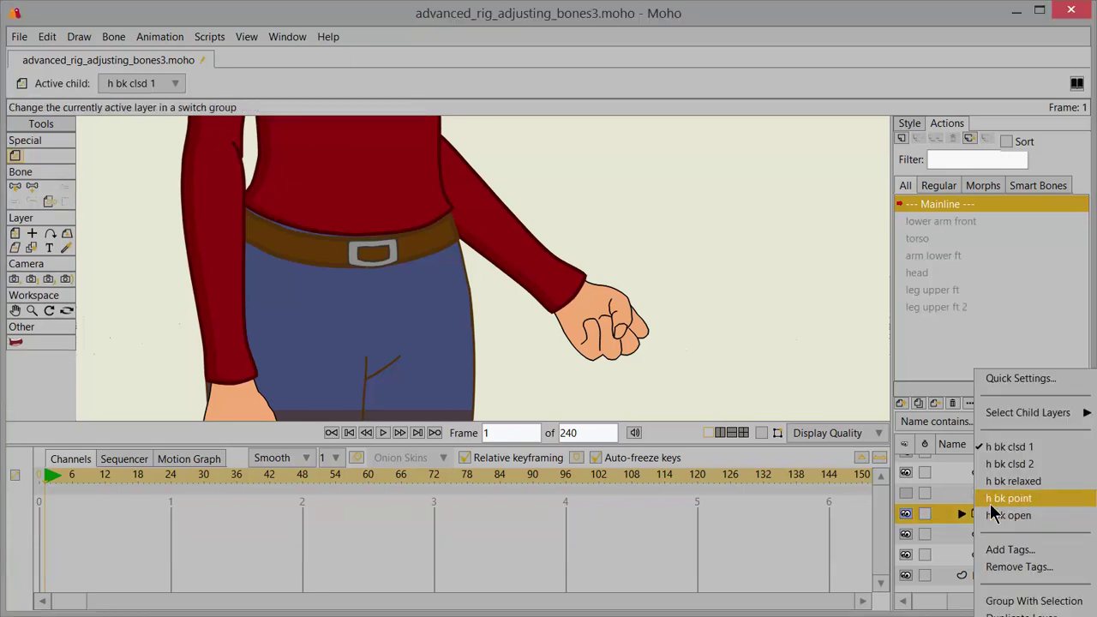
click(1012, 464)
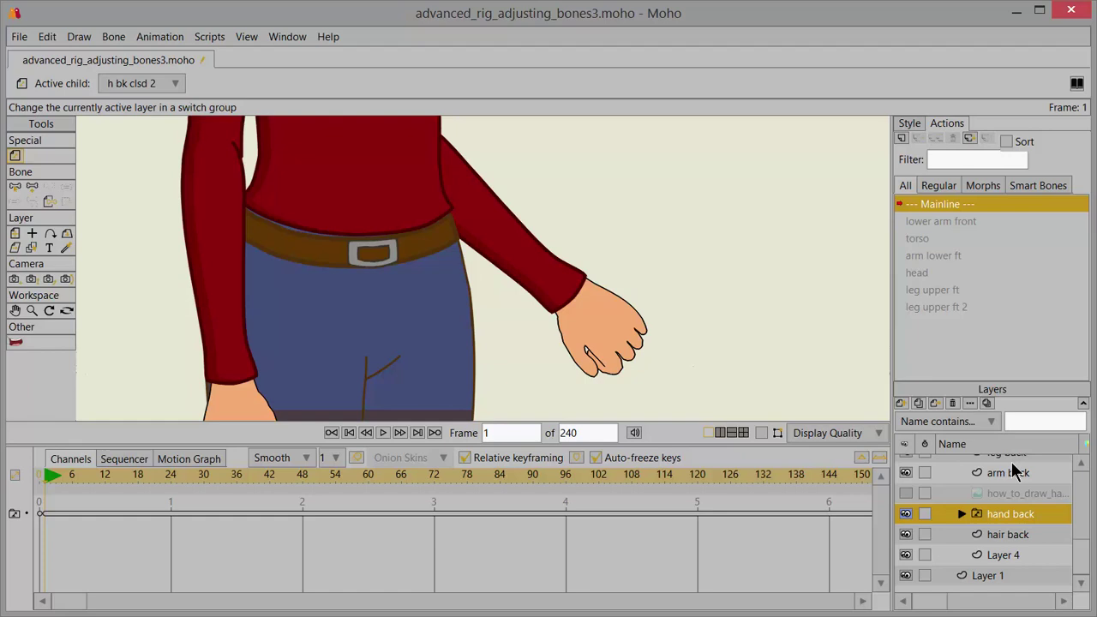
right_click(1007, 514)
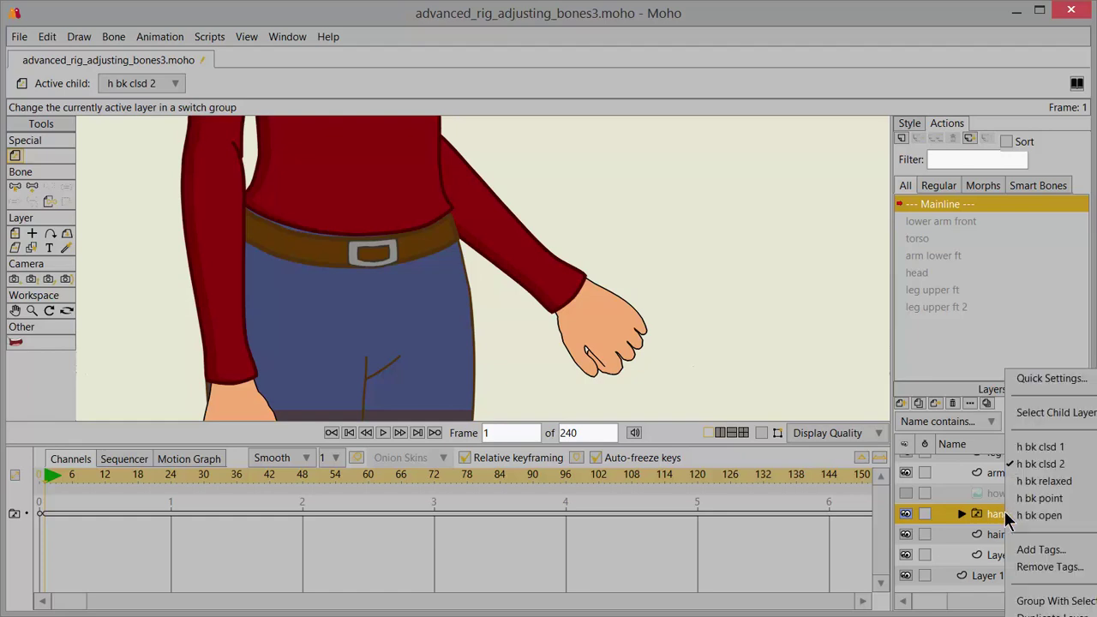
click(1040, 479)
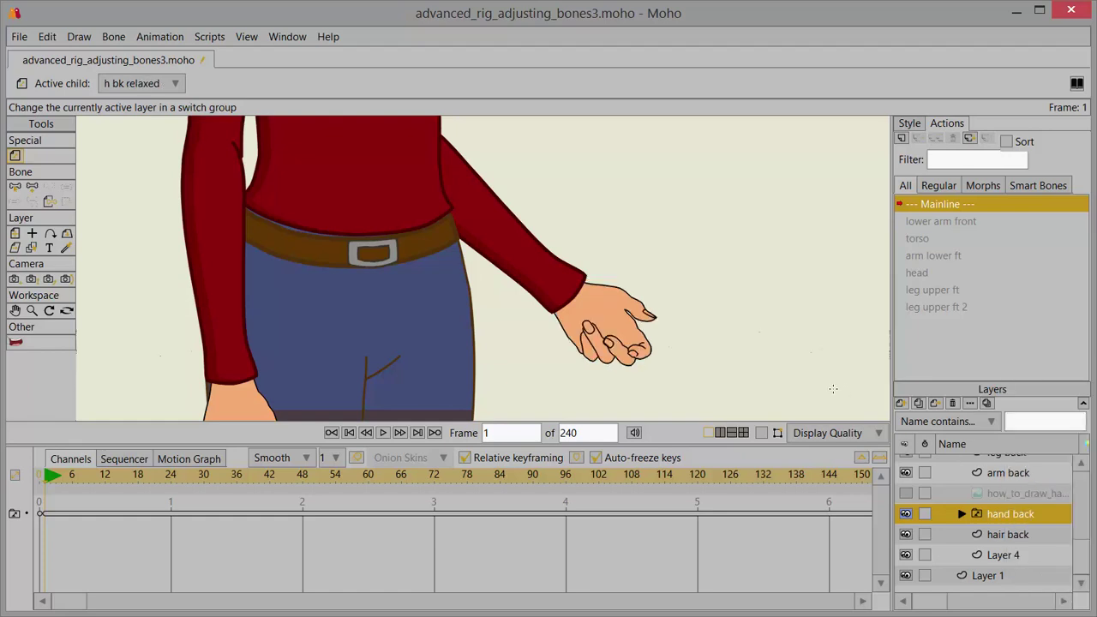
right_click(1000, 513)
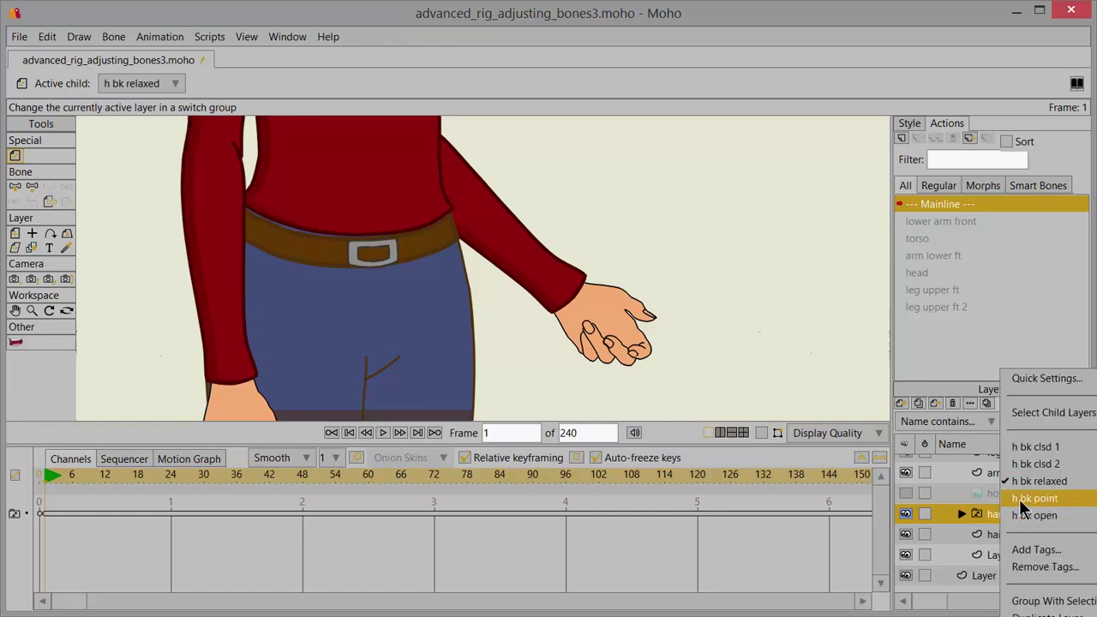
click(1021, 500)
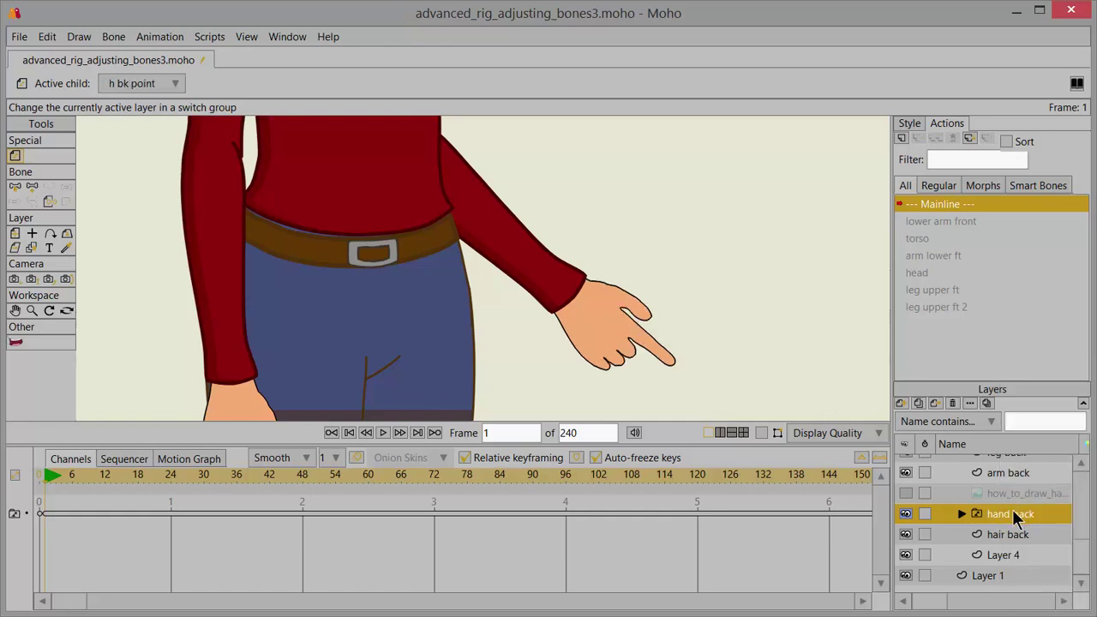
right_click(1012, 513)
click(1021, 516)
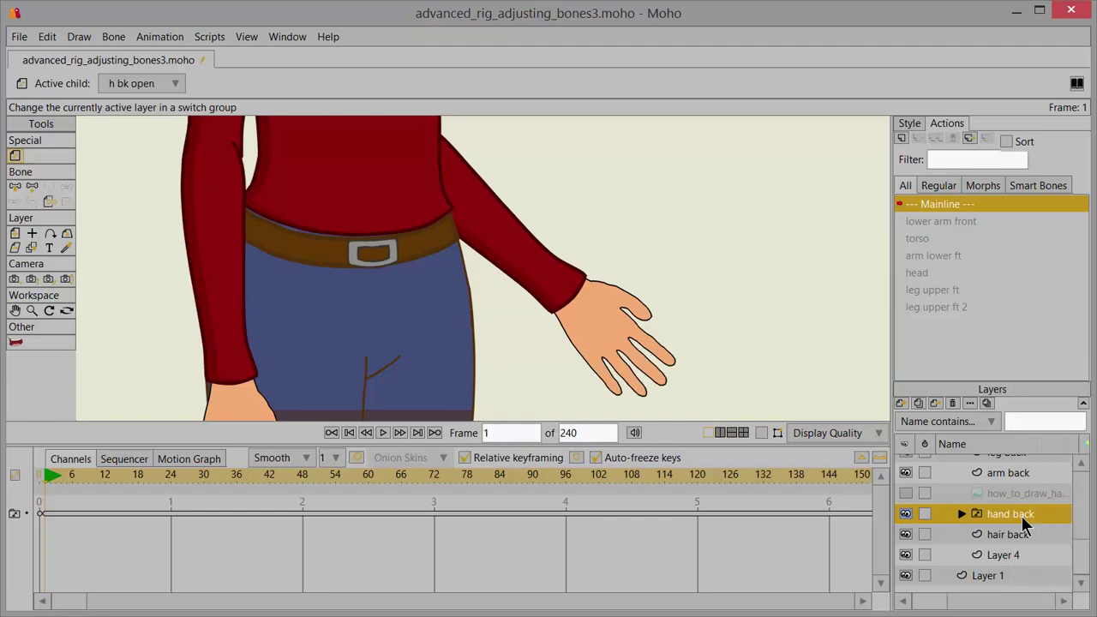